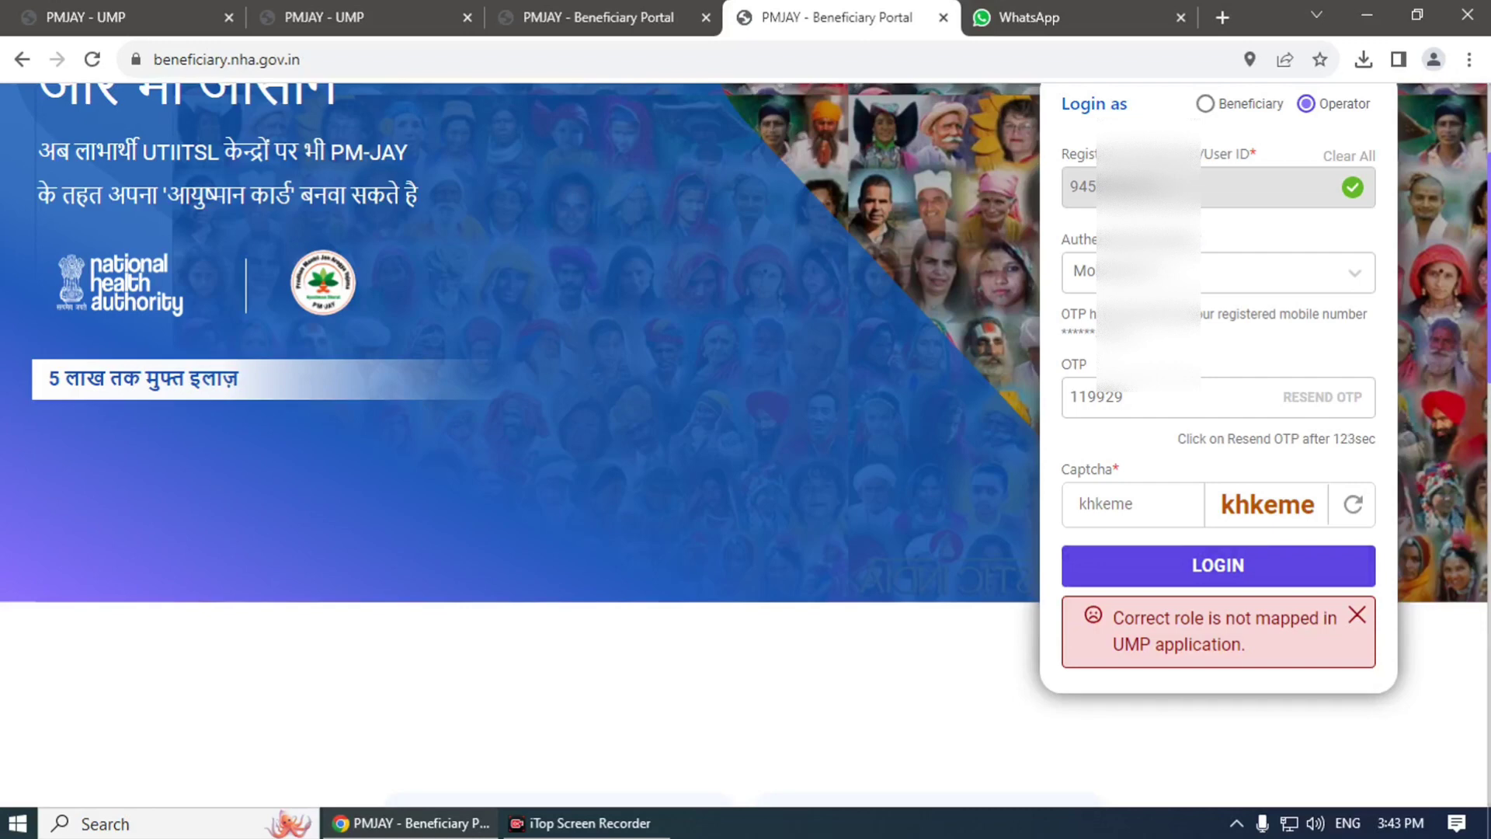
Step: Try to log in as Operator on the Beneficiary Portal with the OTP and captcha already filled in
key("Return")
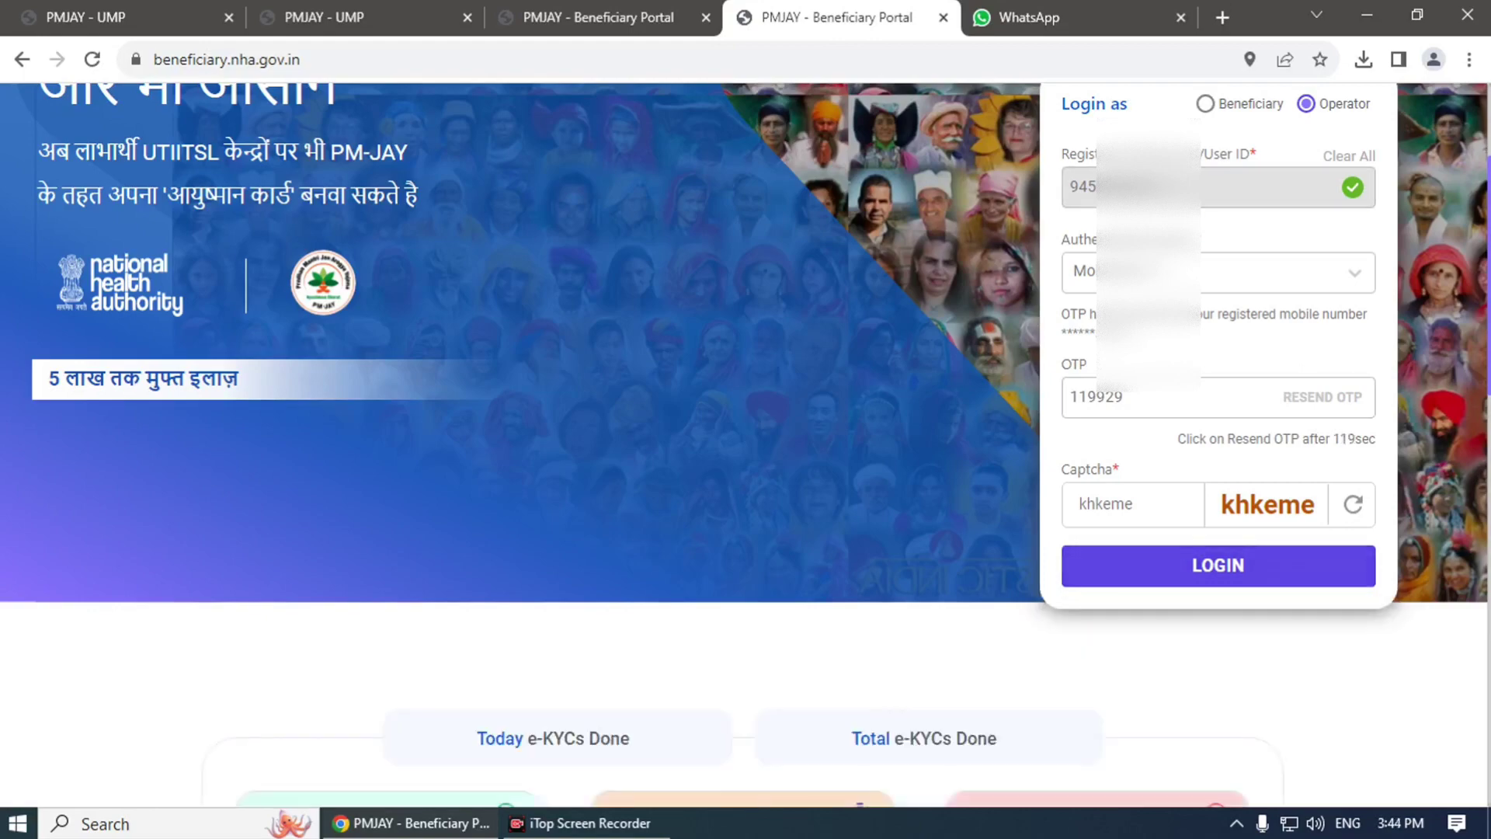
key("Return")
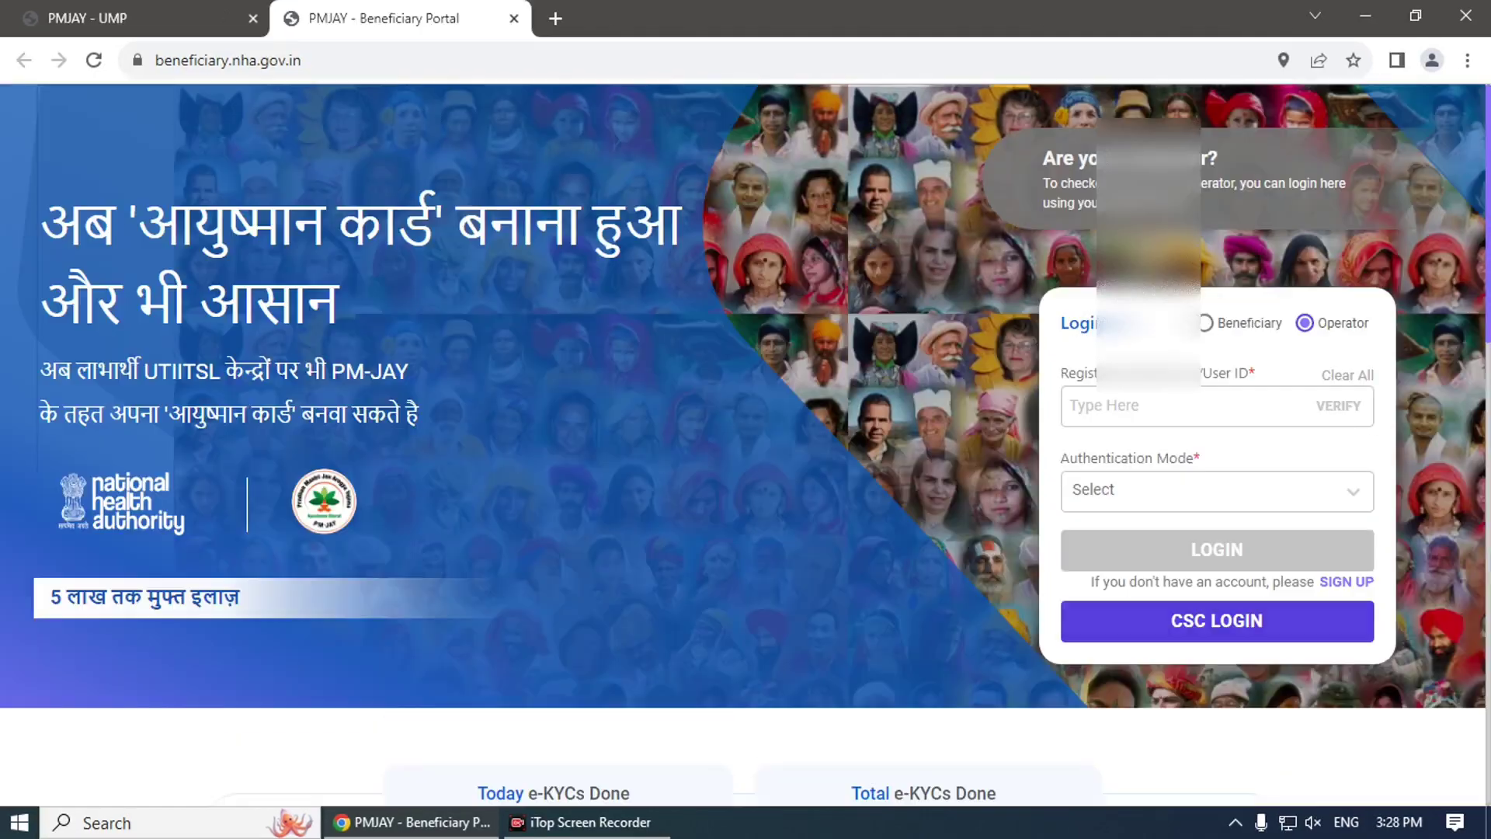
Step: Check the Beneficiary login form, return to the Operator form and open the CSC login
left_click(1203, 322)
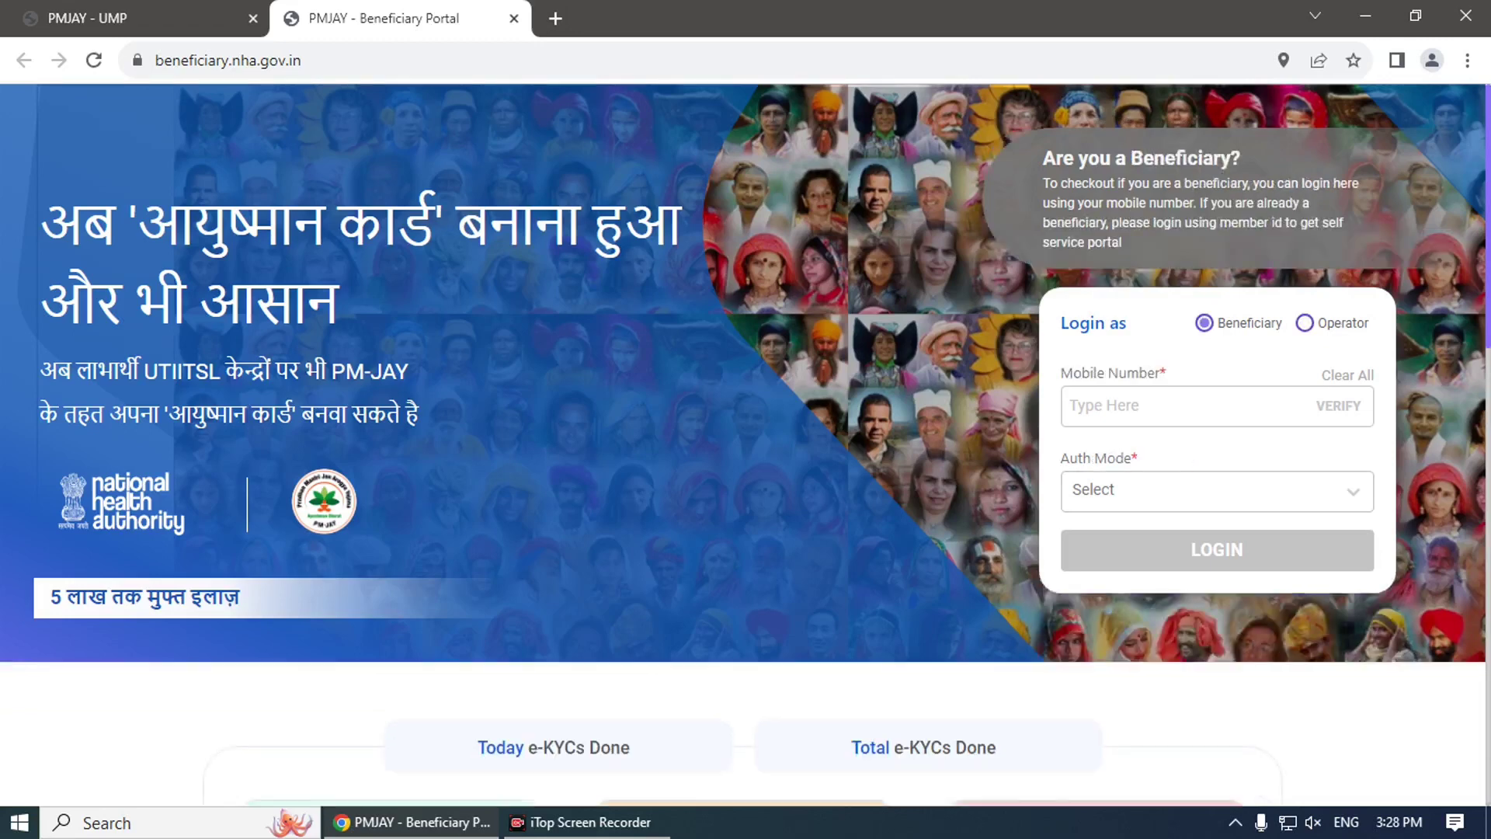
left_click(1305, 322)
left_click(1216, 620)
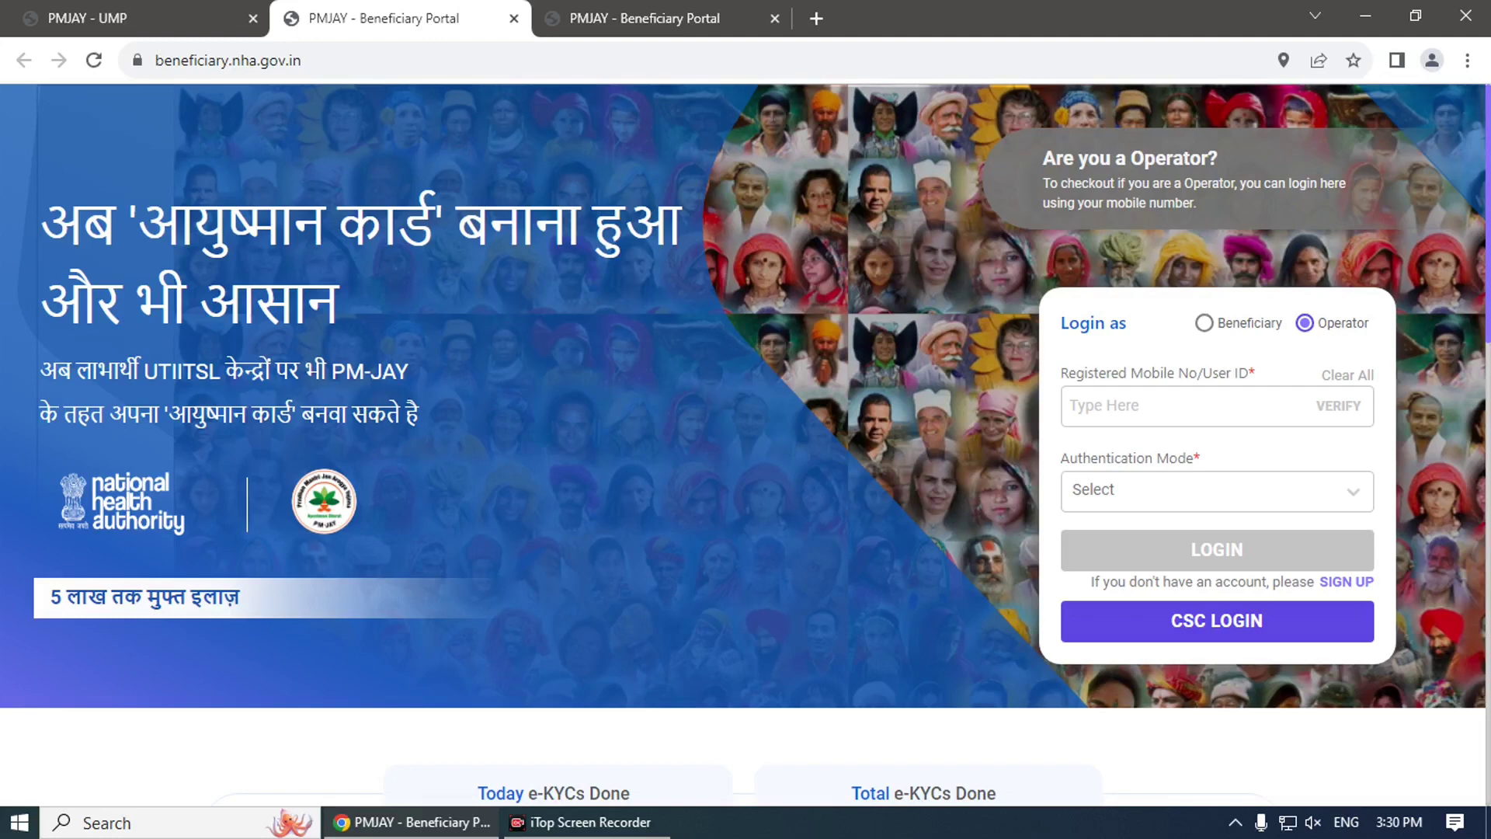
Step: Open the User Management Portal sign-up page from the Beneficiary Portal's Operator login
left_click(191, 18)
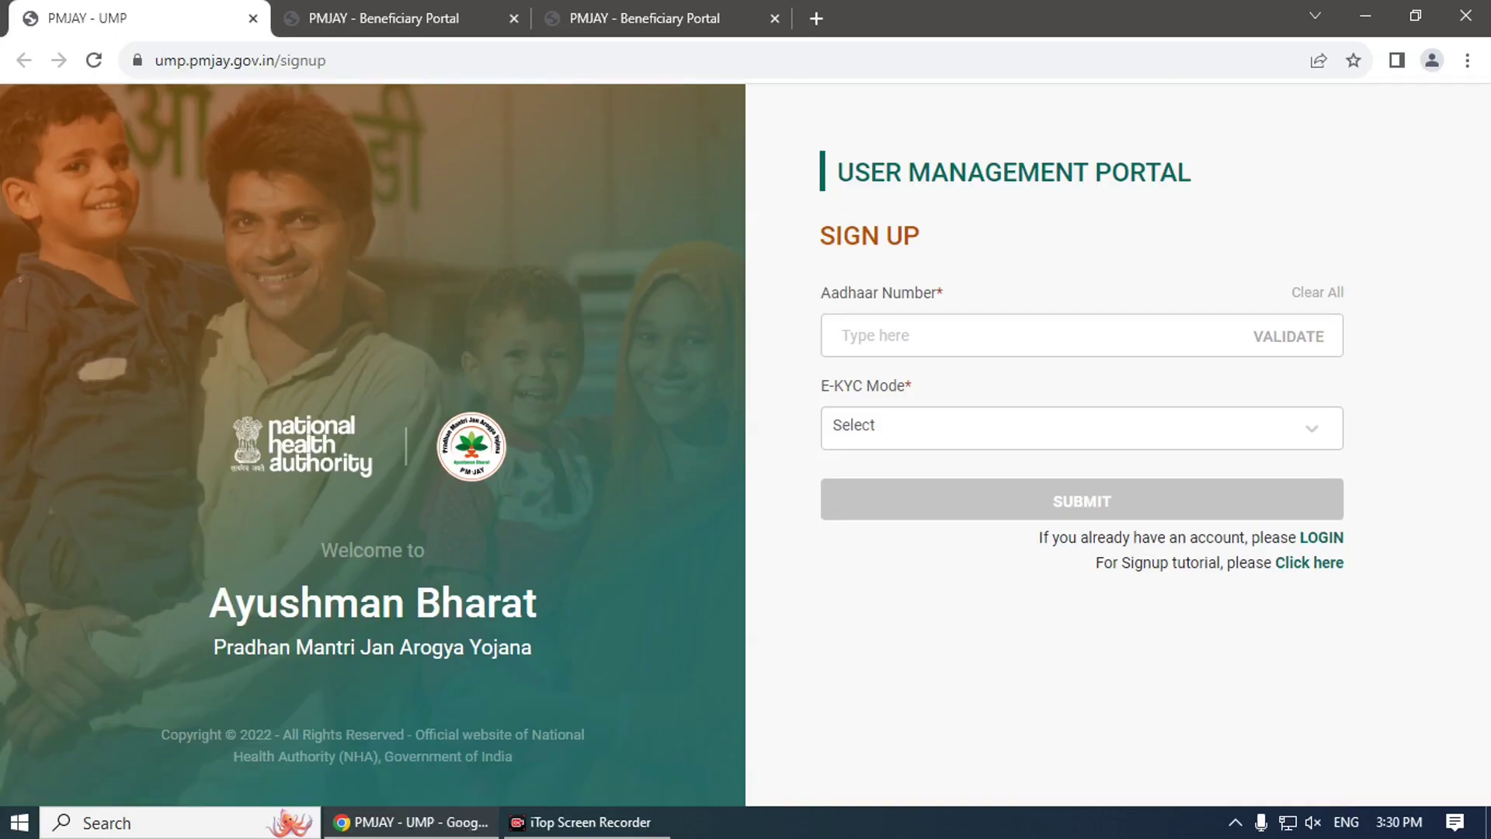
left_click(384, 17)
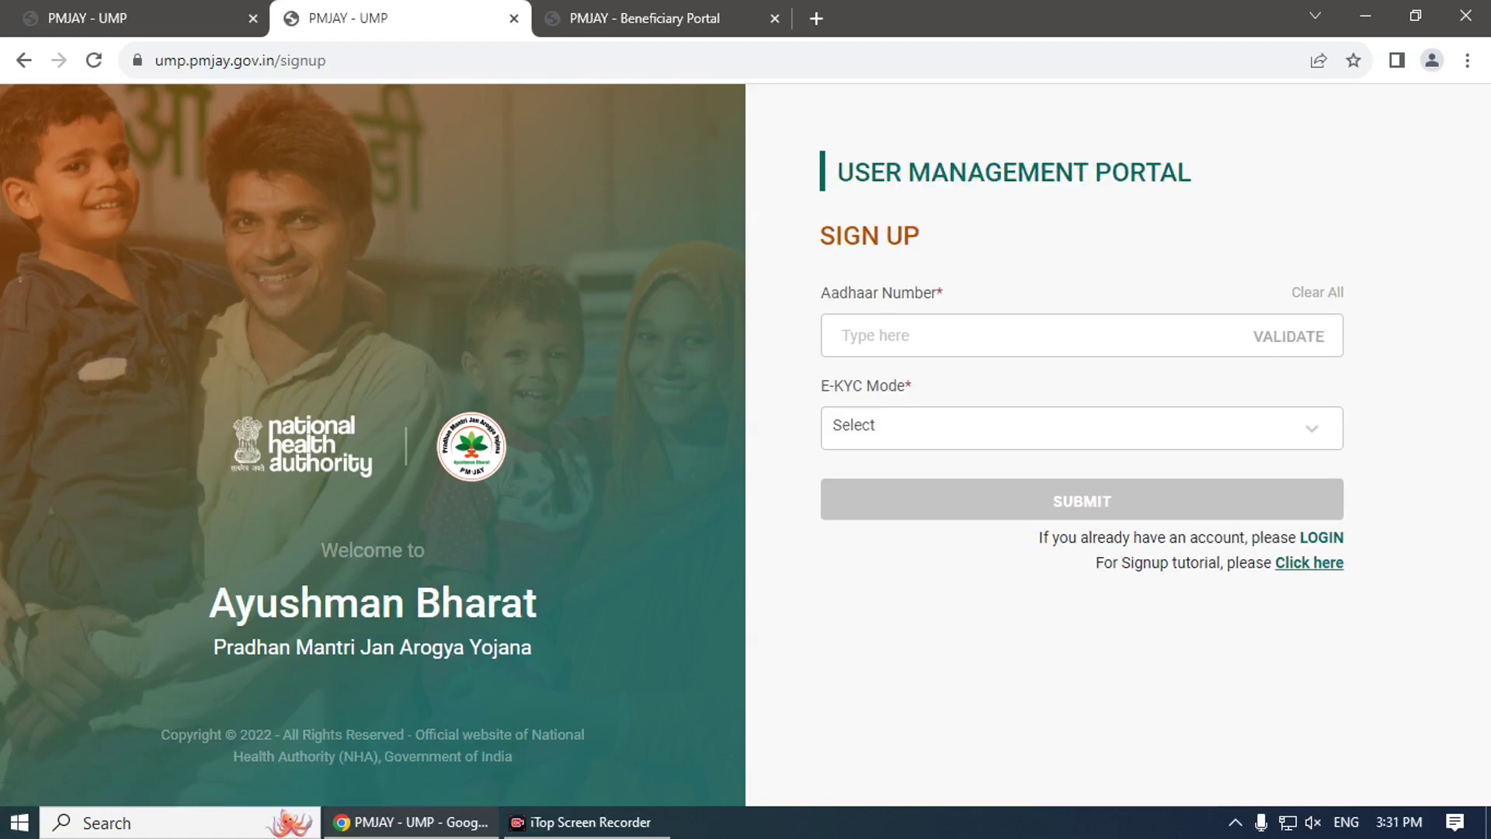
Step: Try to open the sign-up tutorial twice and close both tutorial pages
left_click(1309, 562)
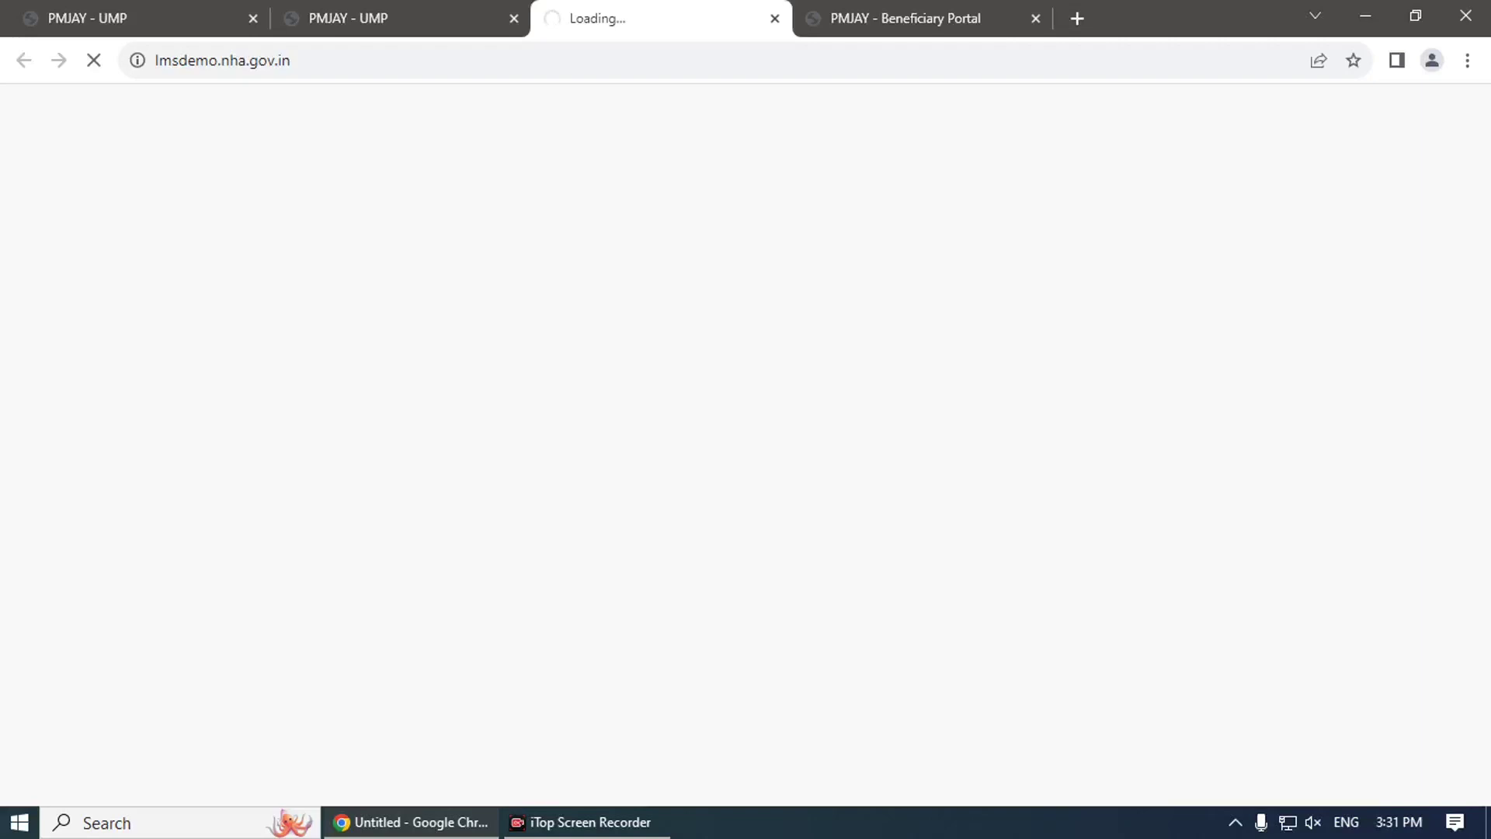
left_click(415, 18)
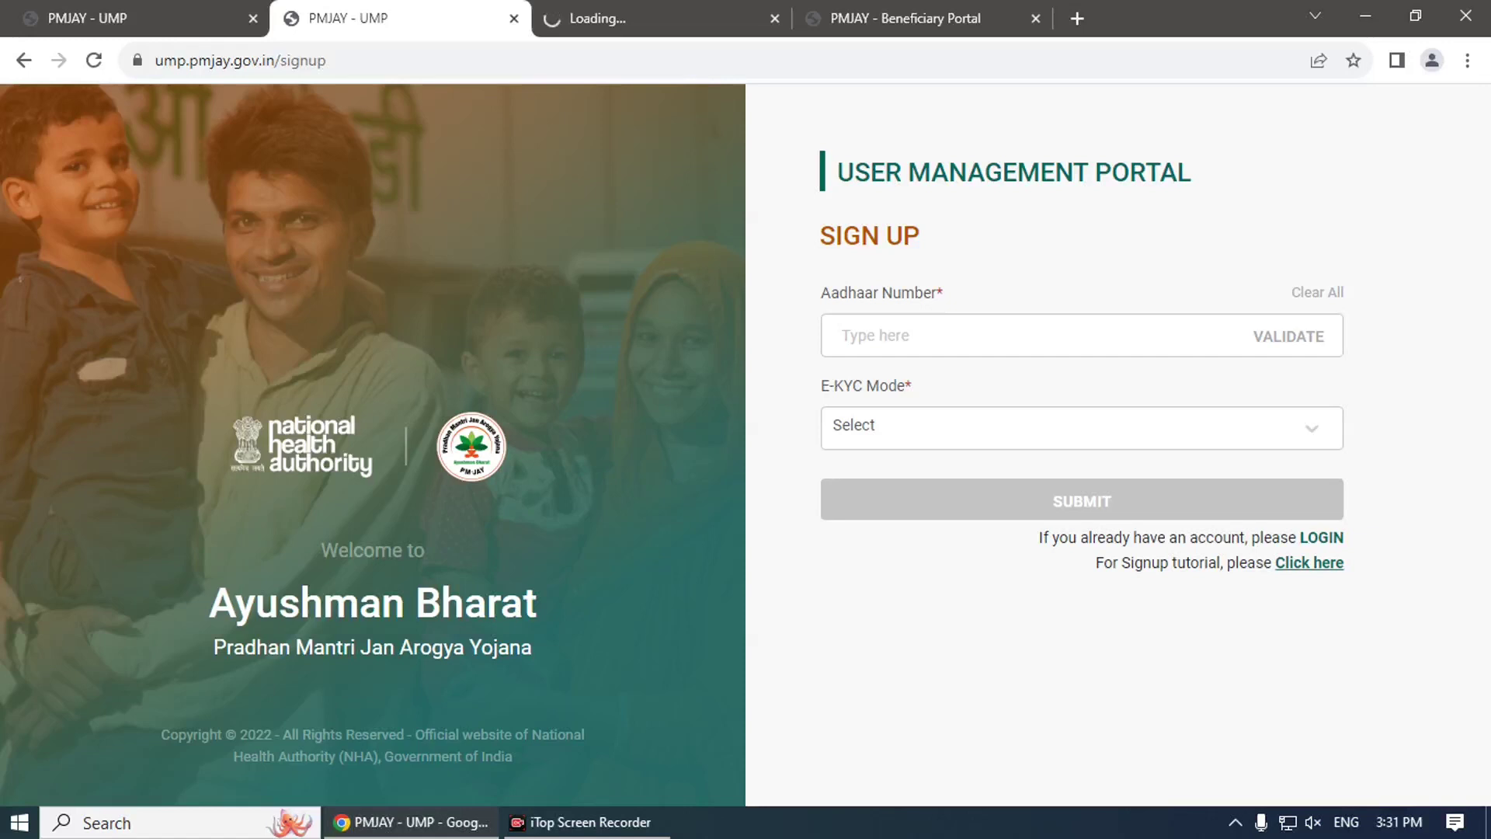
left_click(1310, 562)
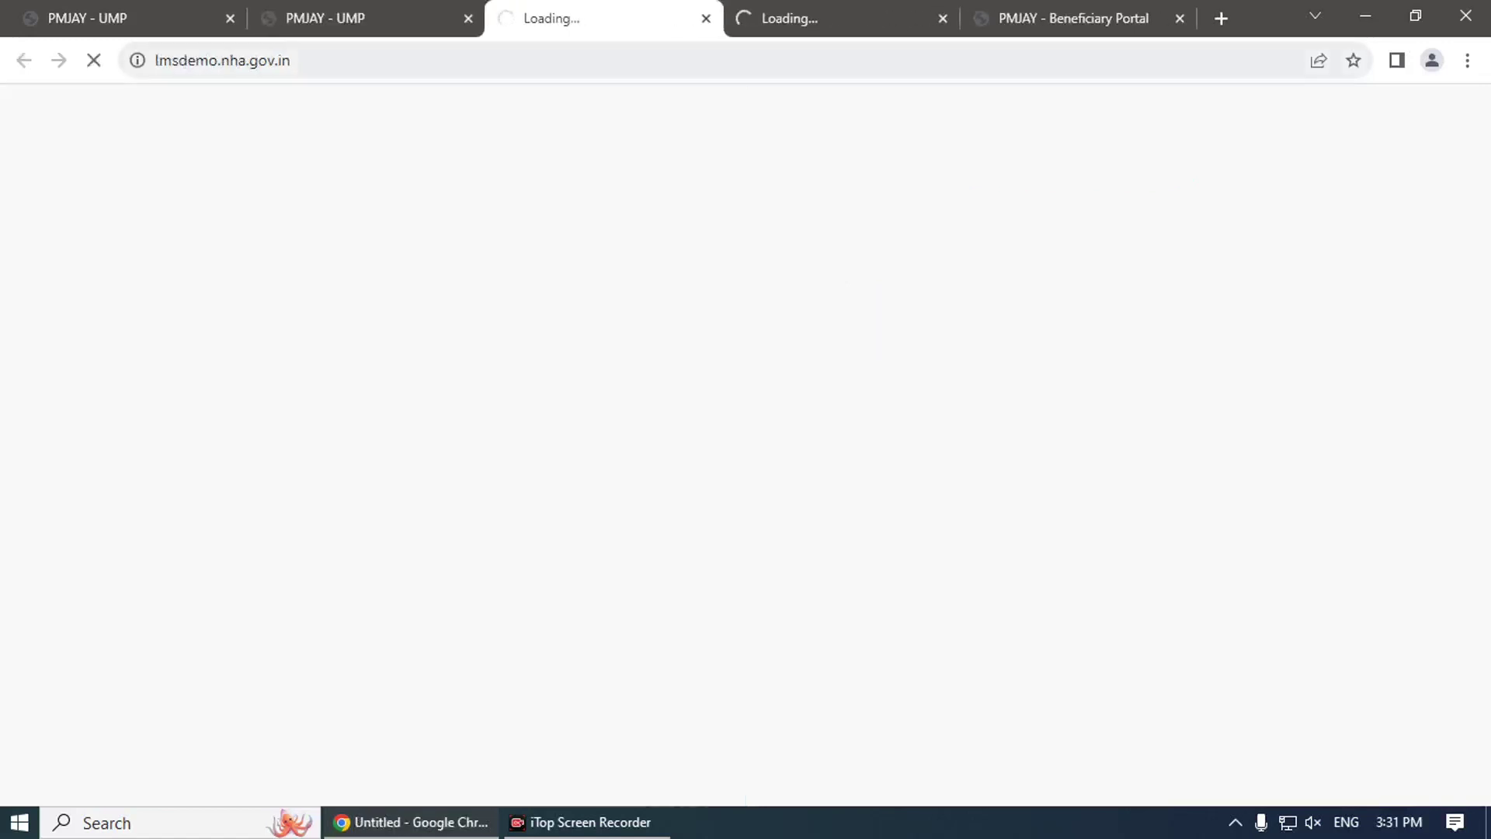
left_click(705, 18)
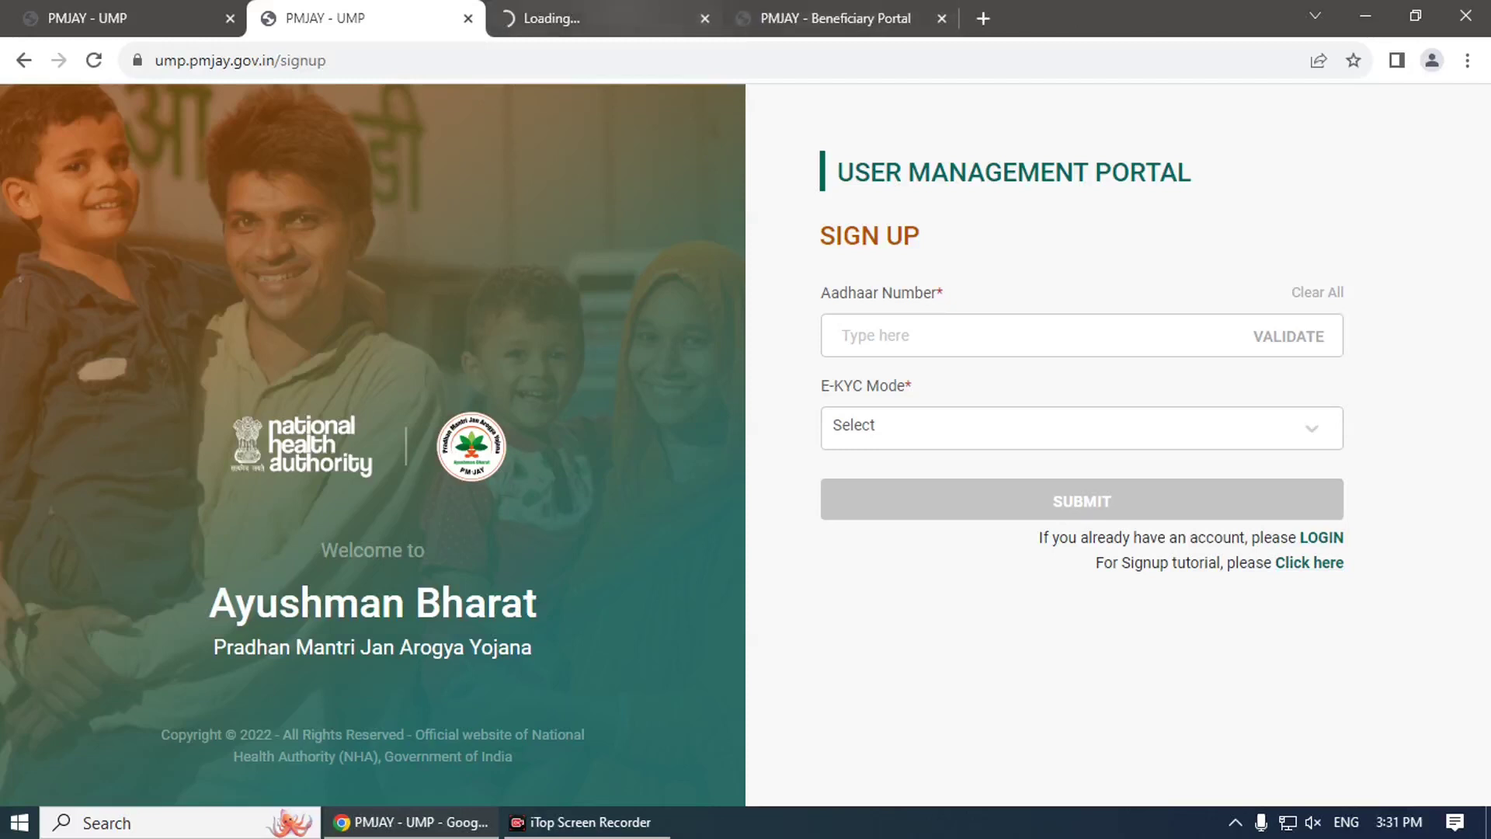
left_click(706, 18)
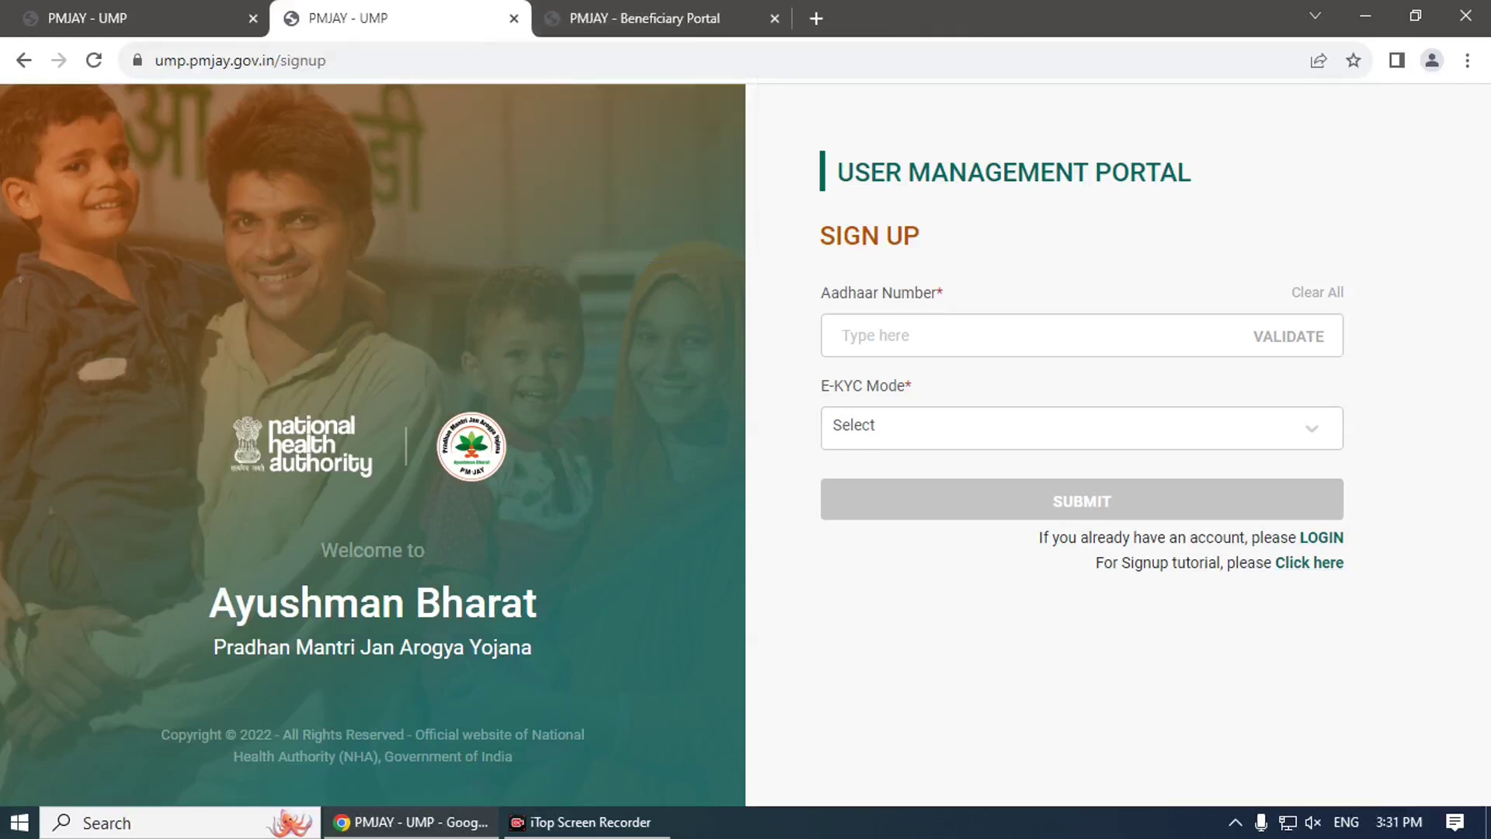
Step: Enter and validate the Aadhaar number, and choose Aadhaar OTP as the E-KYC mode
key("ctrl+v")
key("Return")
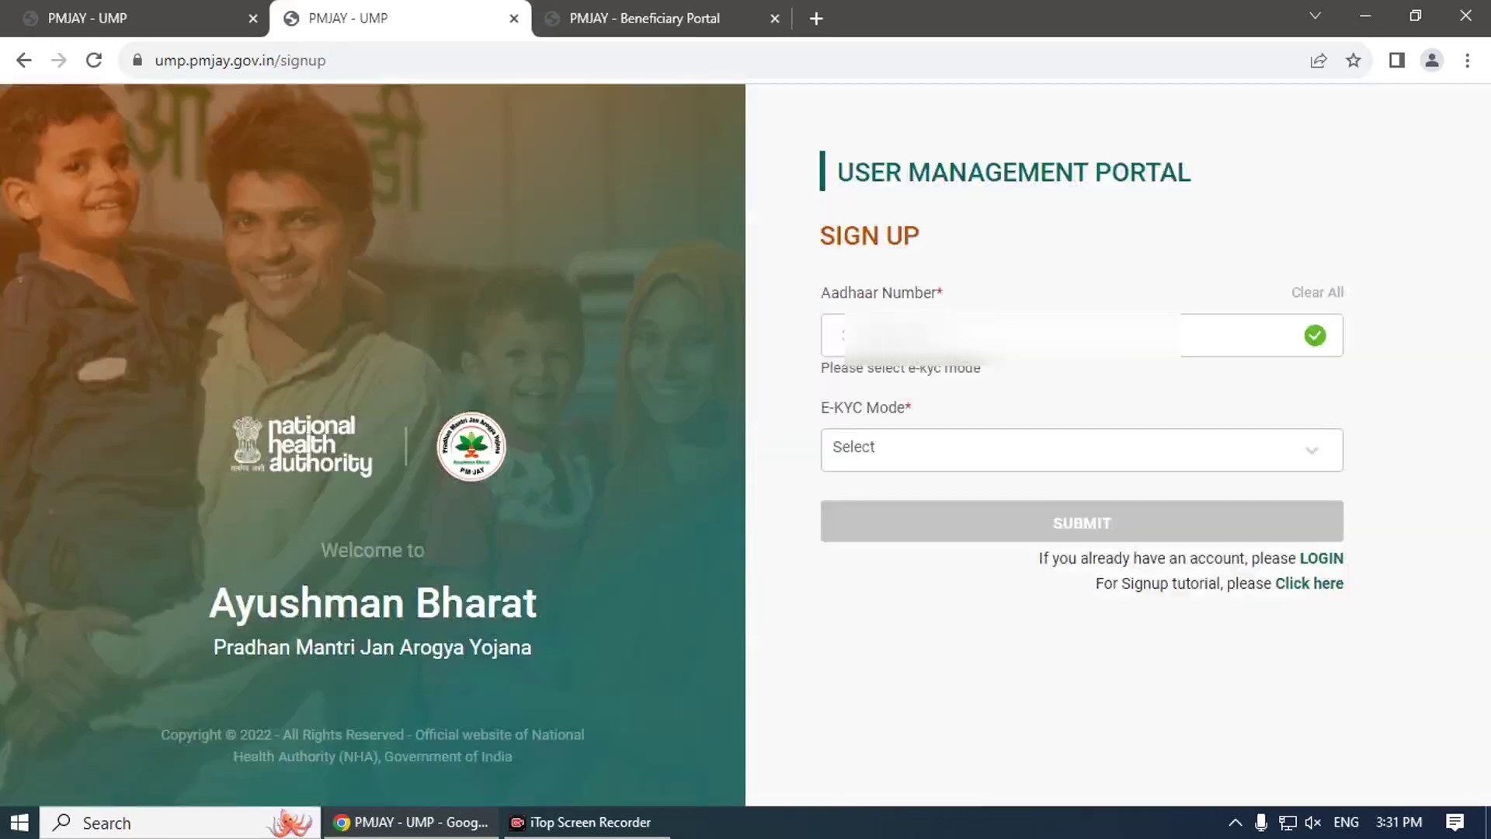
left_click(1081, 448)
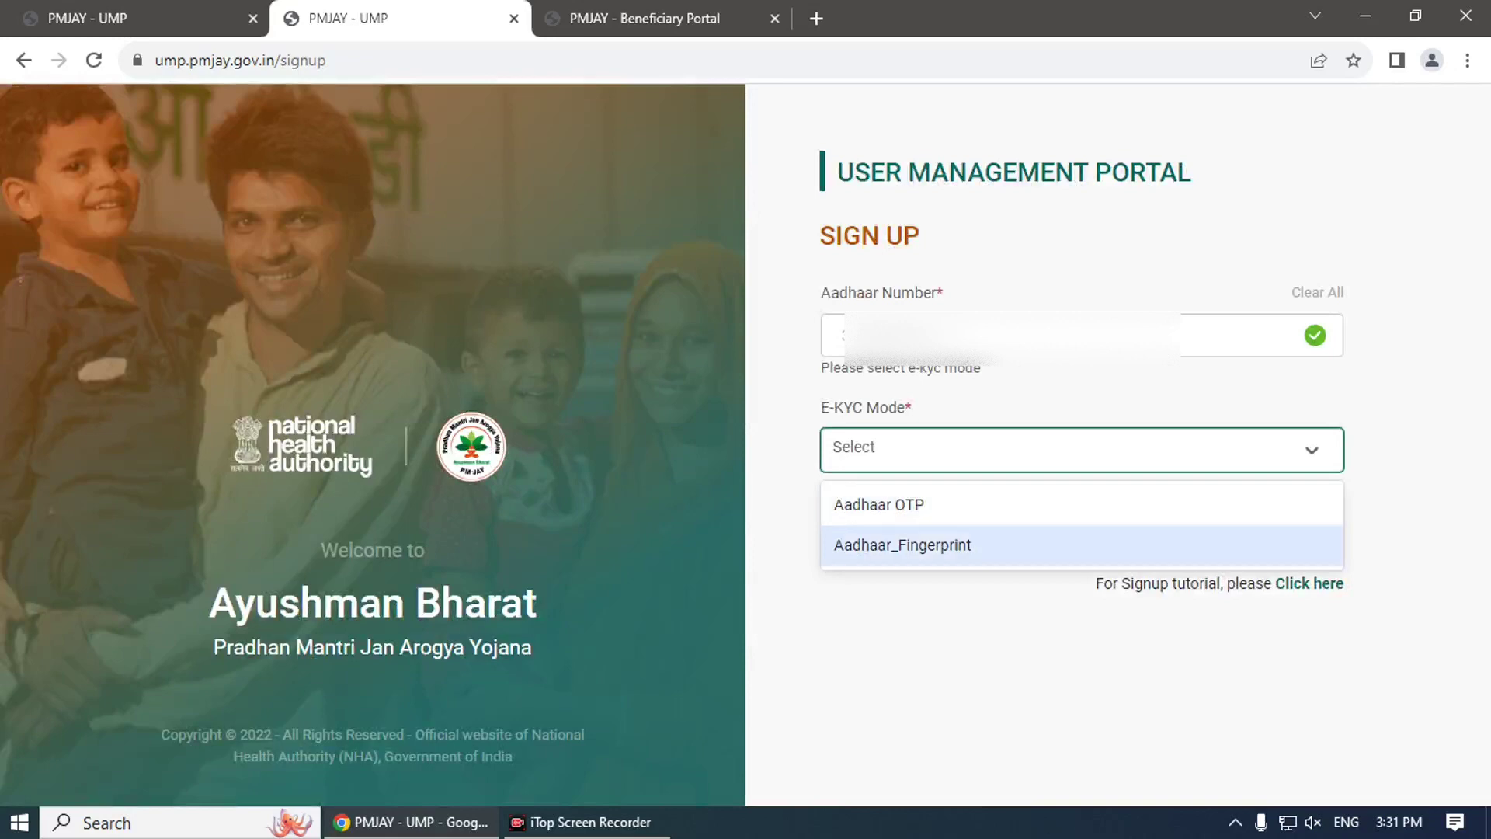
key("Up")
key("Return")
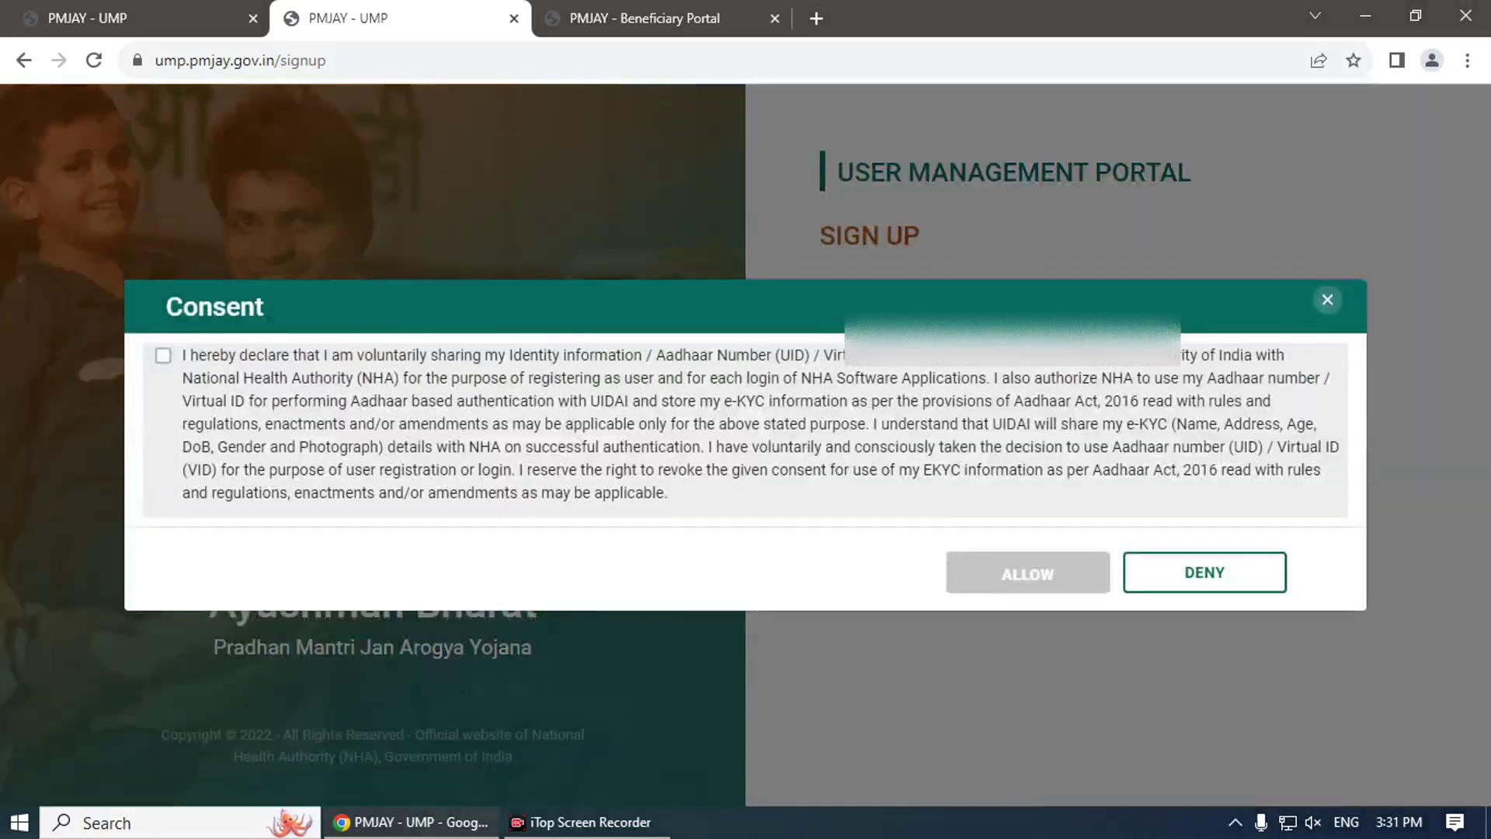
Step: Agree to the Aadhaar information-sharing declaration and allow the consent request
key("Tab")
key("space")
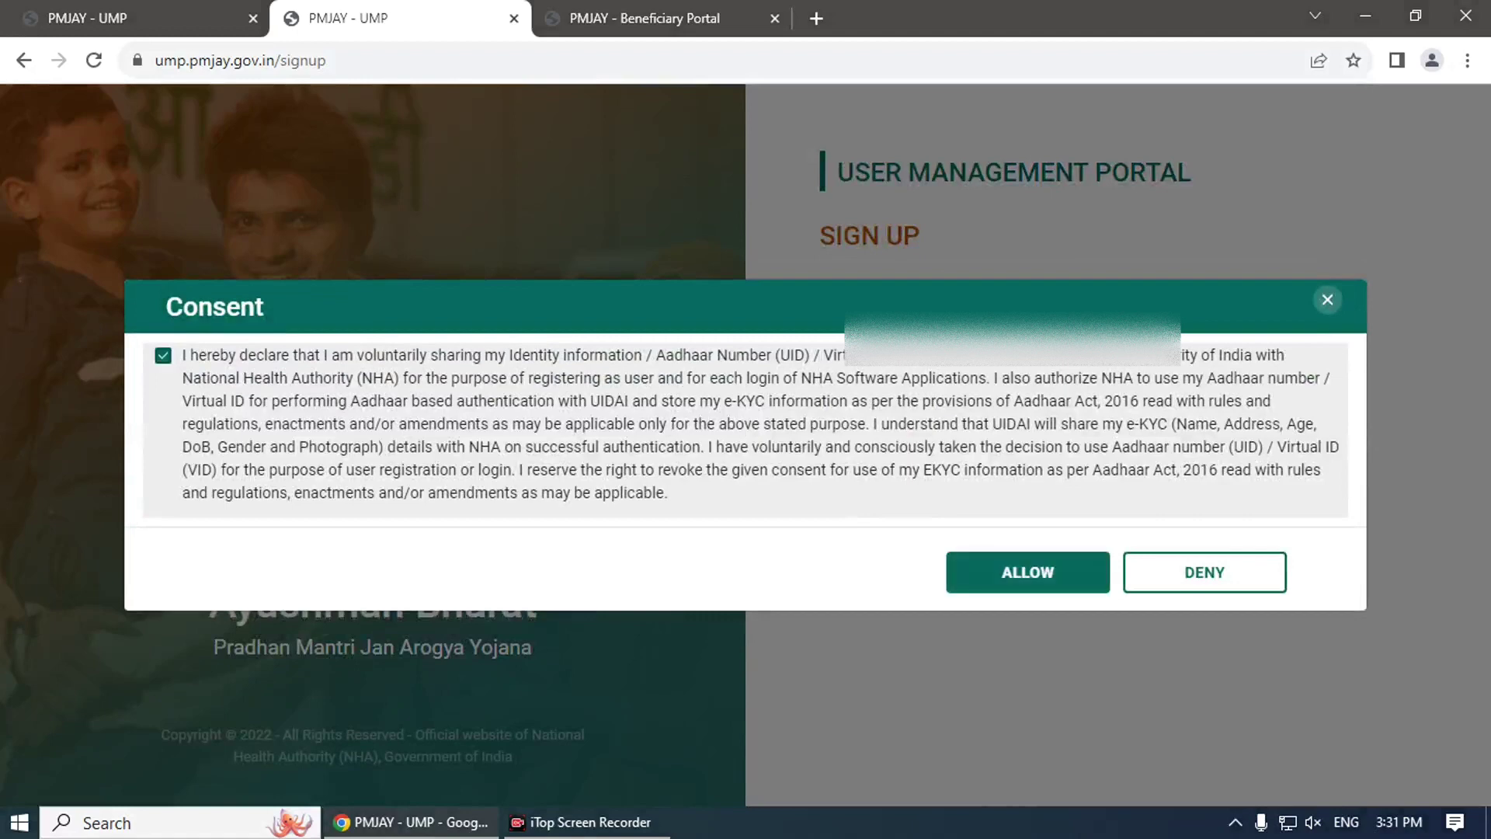
key("Tab")
key("Return")
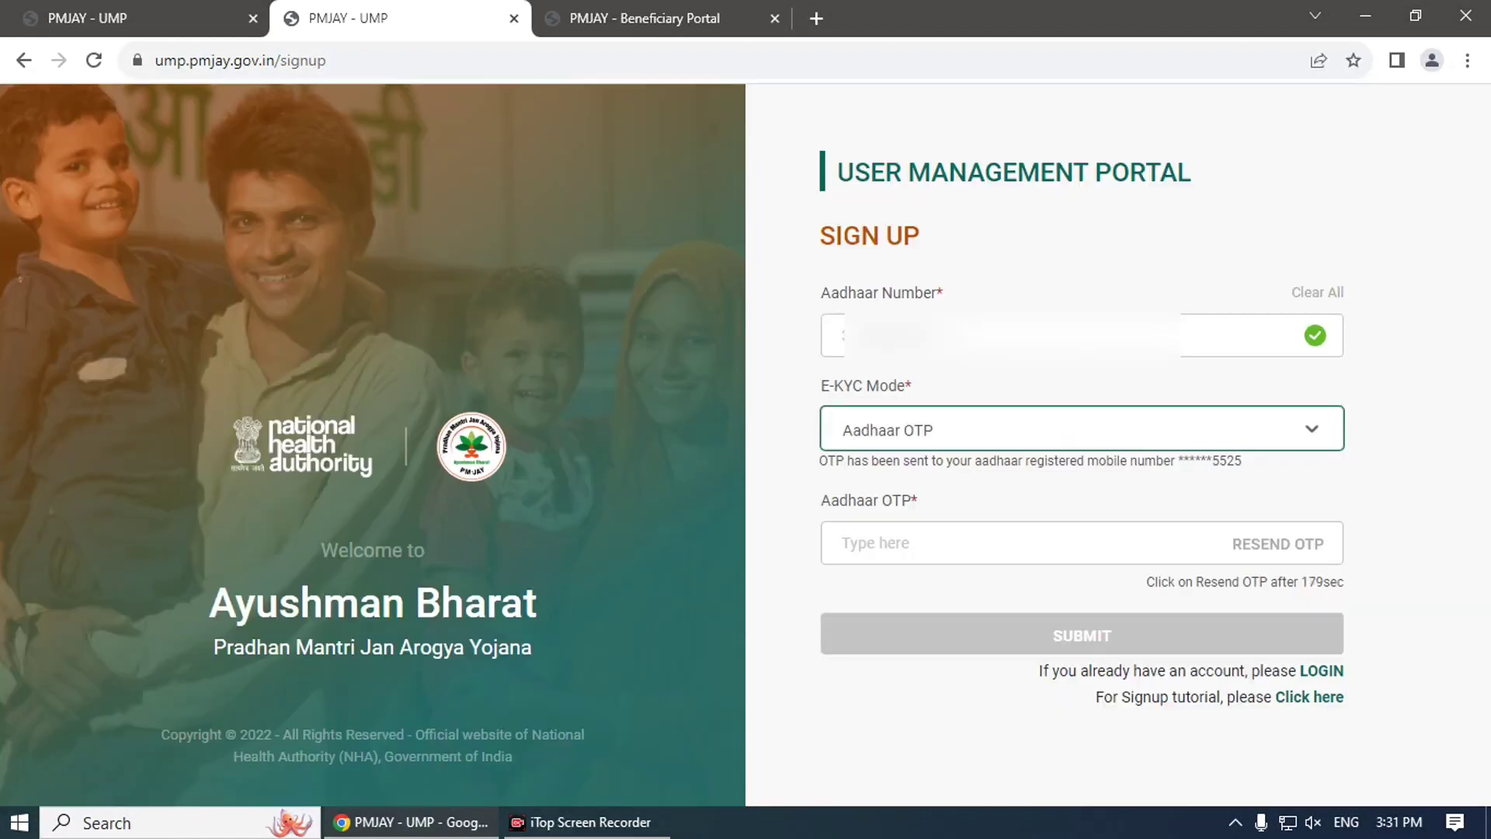
Step: Submit the sign-up form with the Aadhaar OTP and allow the portal to access the location
left_click(842, 543)
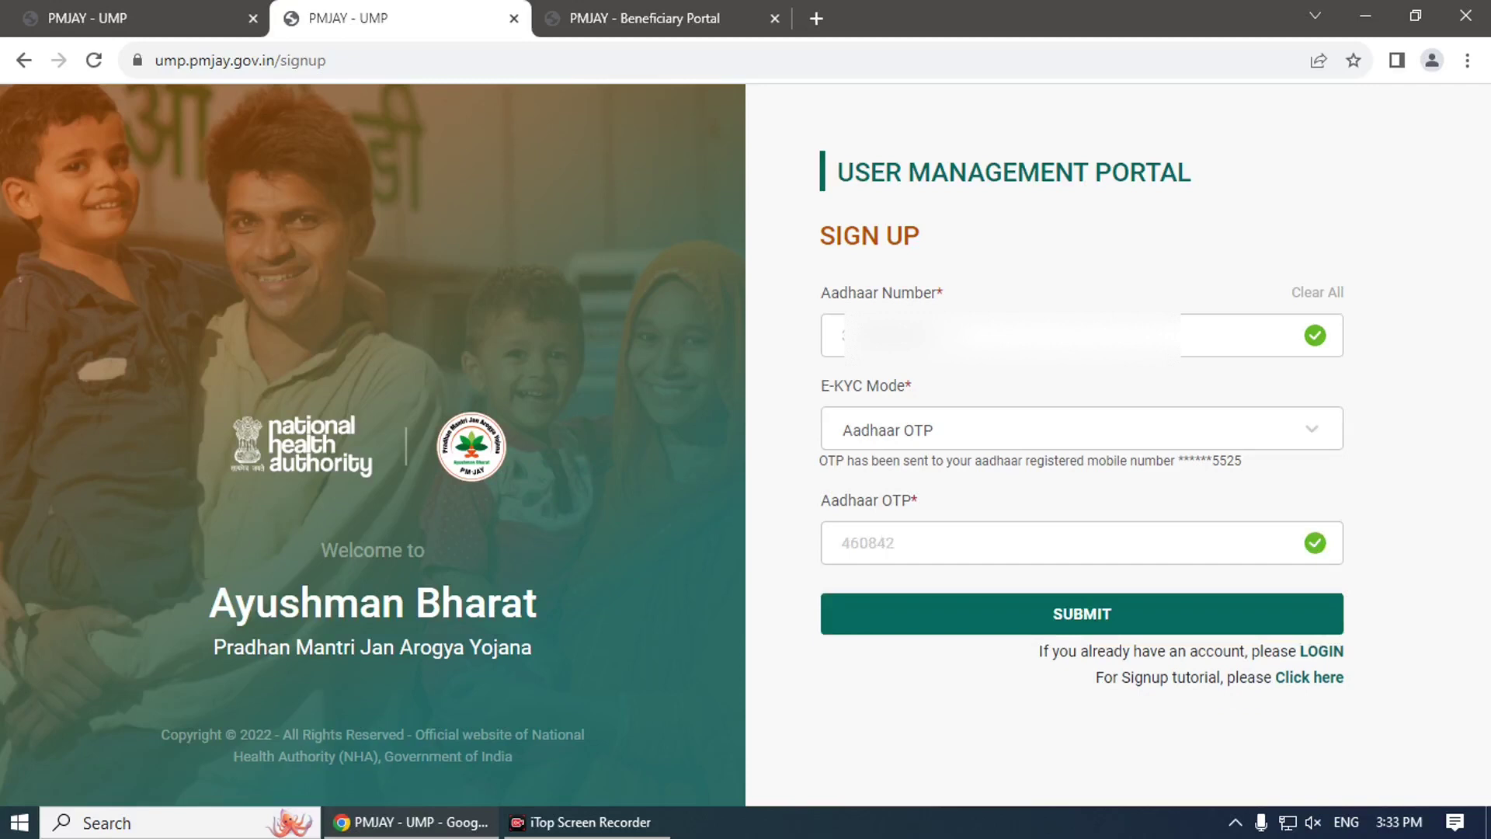
key("Return")
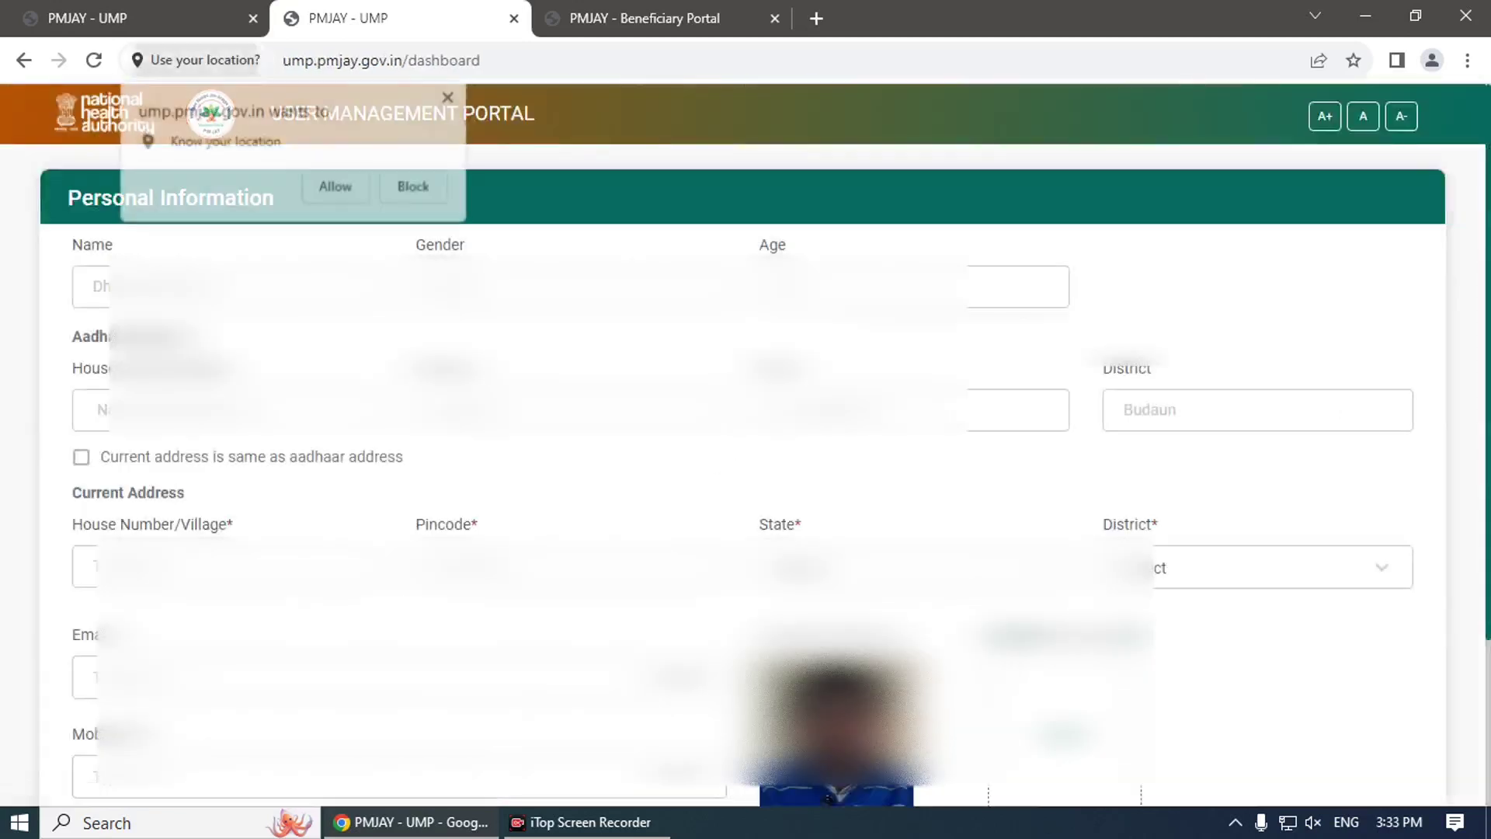
left_click(336, 187)
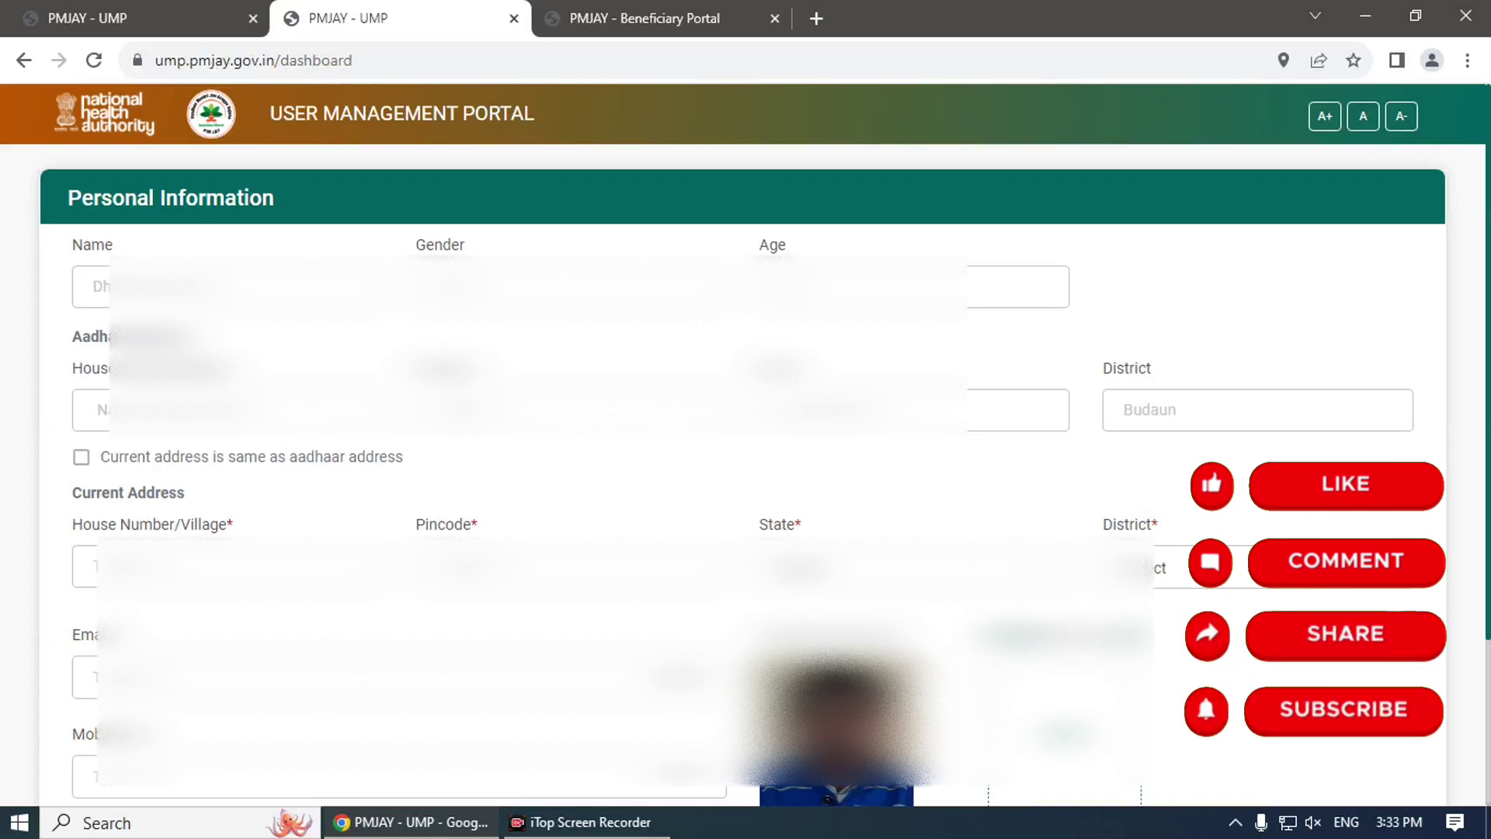
Step: Mark the current address as same as the Aadhaar address, and fill in the email, mobile number and mobile OTP
left_click(81, 457)
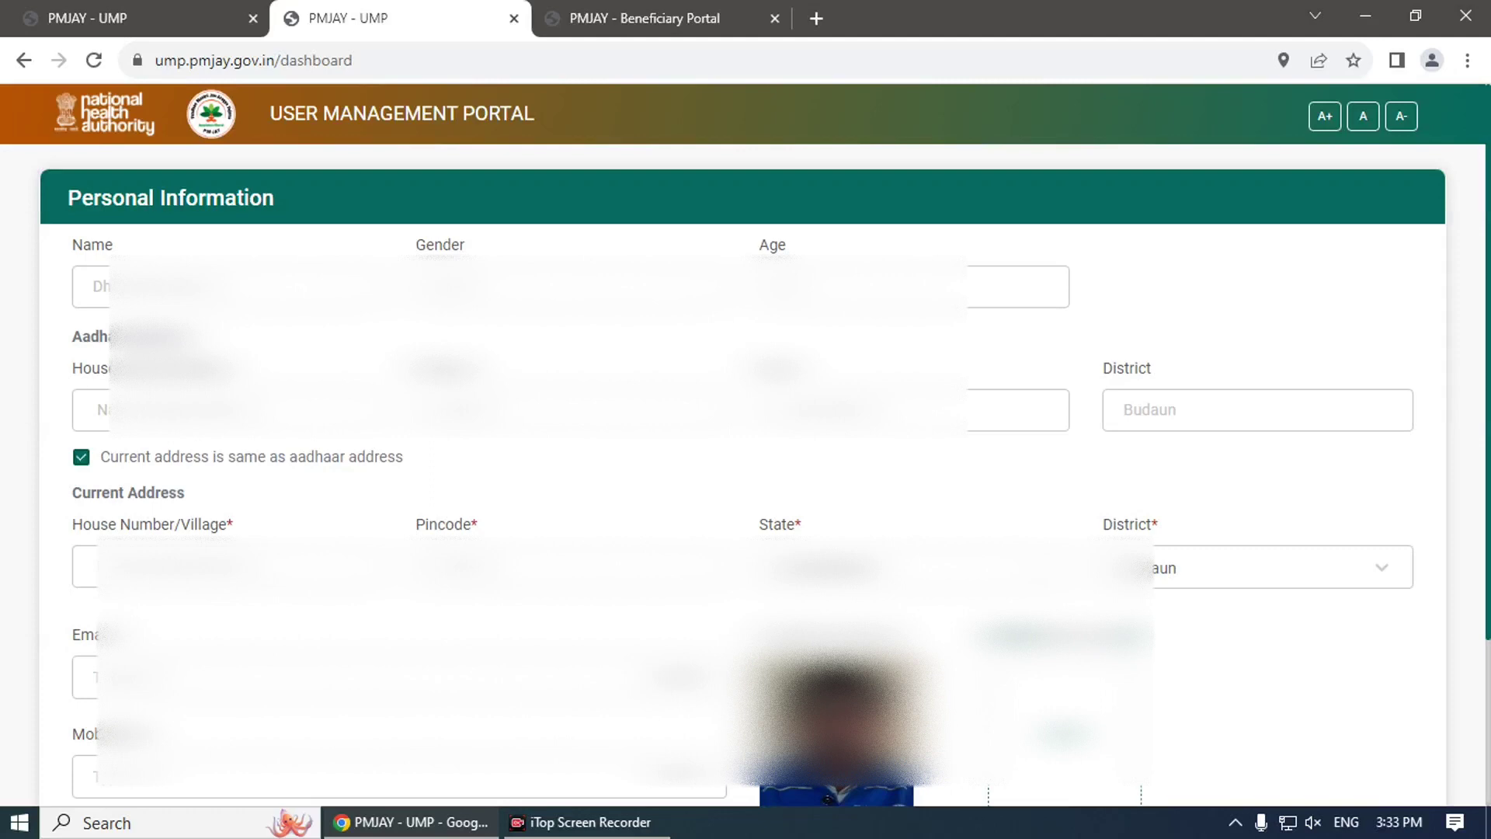
scroll(745, 466, "down", 3)
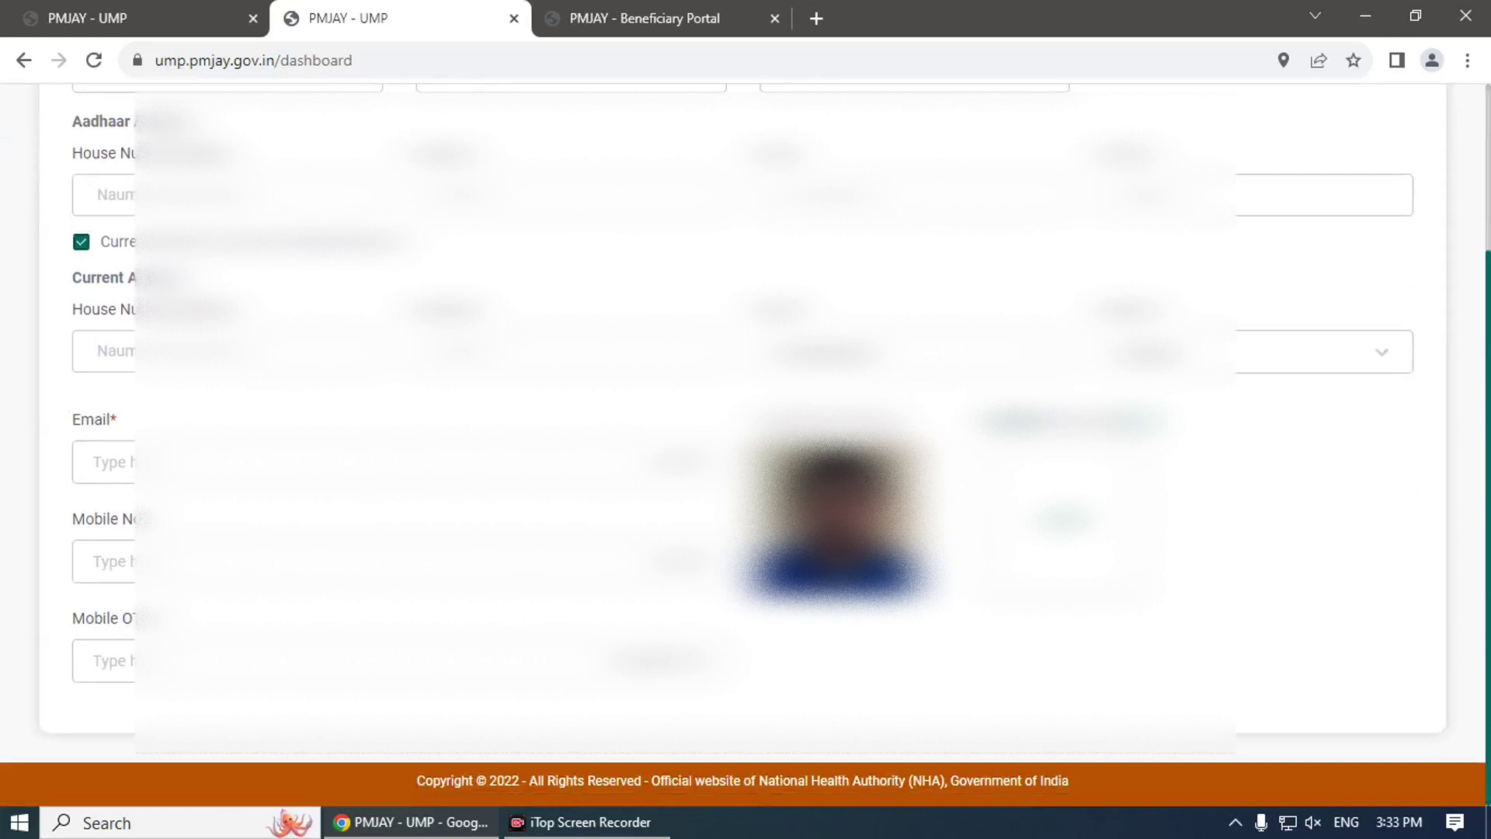
left_click(109, 561)
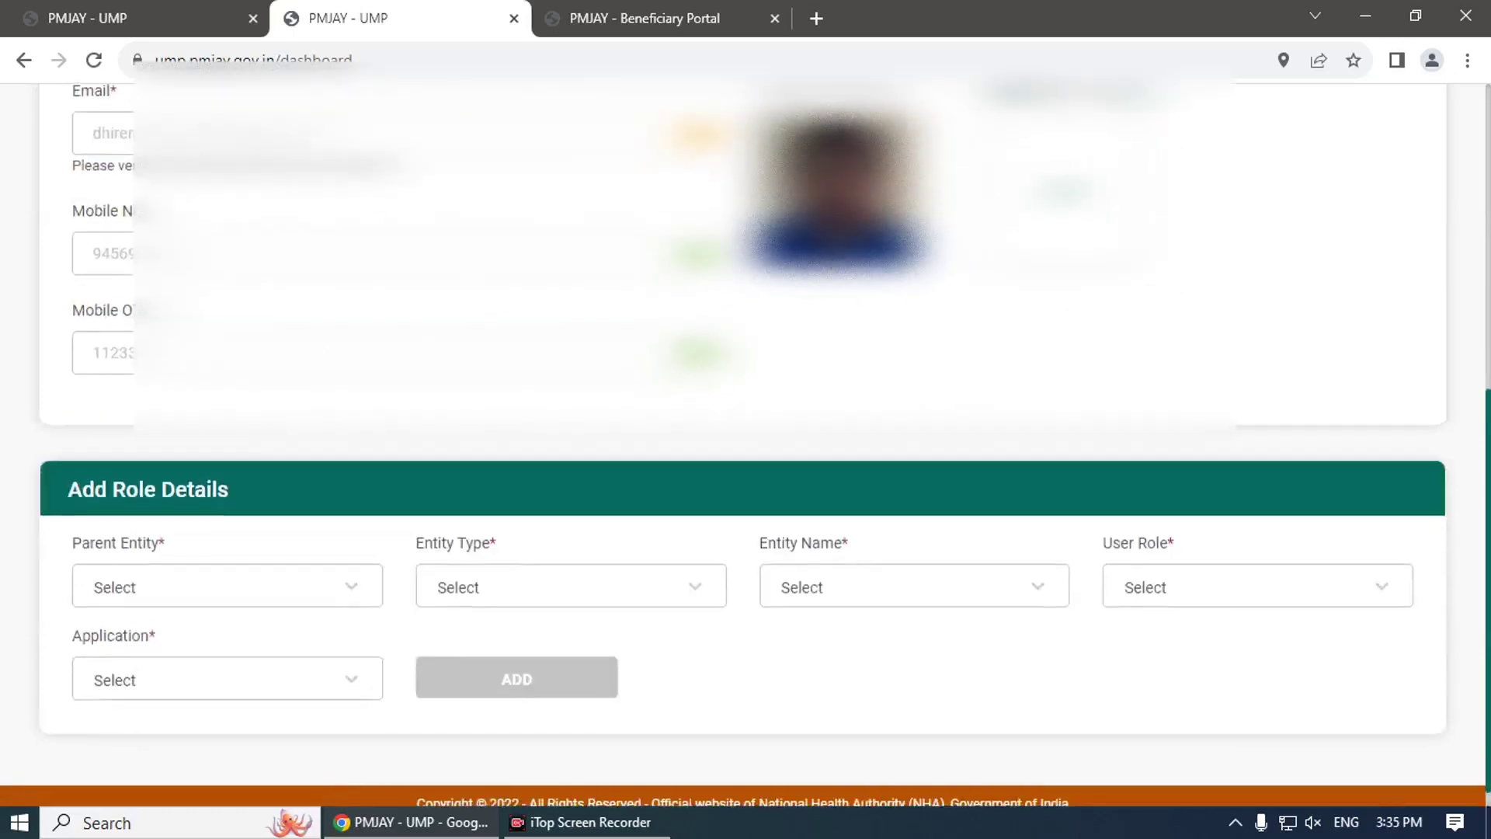
Step: Look through the available Parent Entity options under Add Role Details
scroll(745, 442, "down", 1)
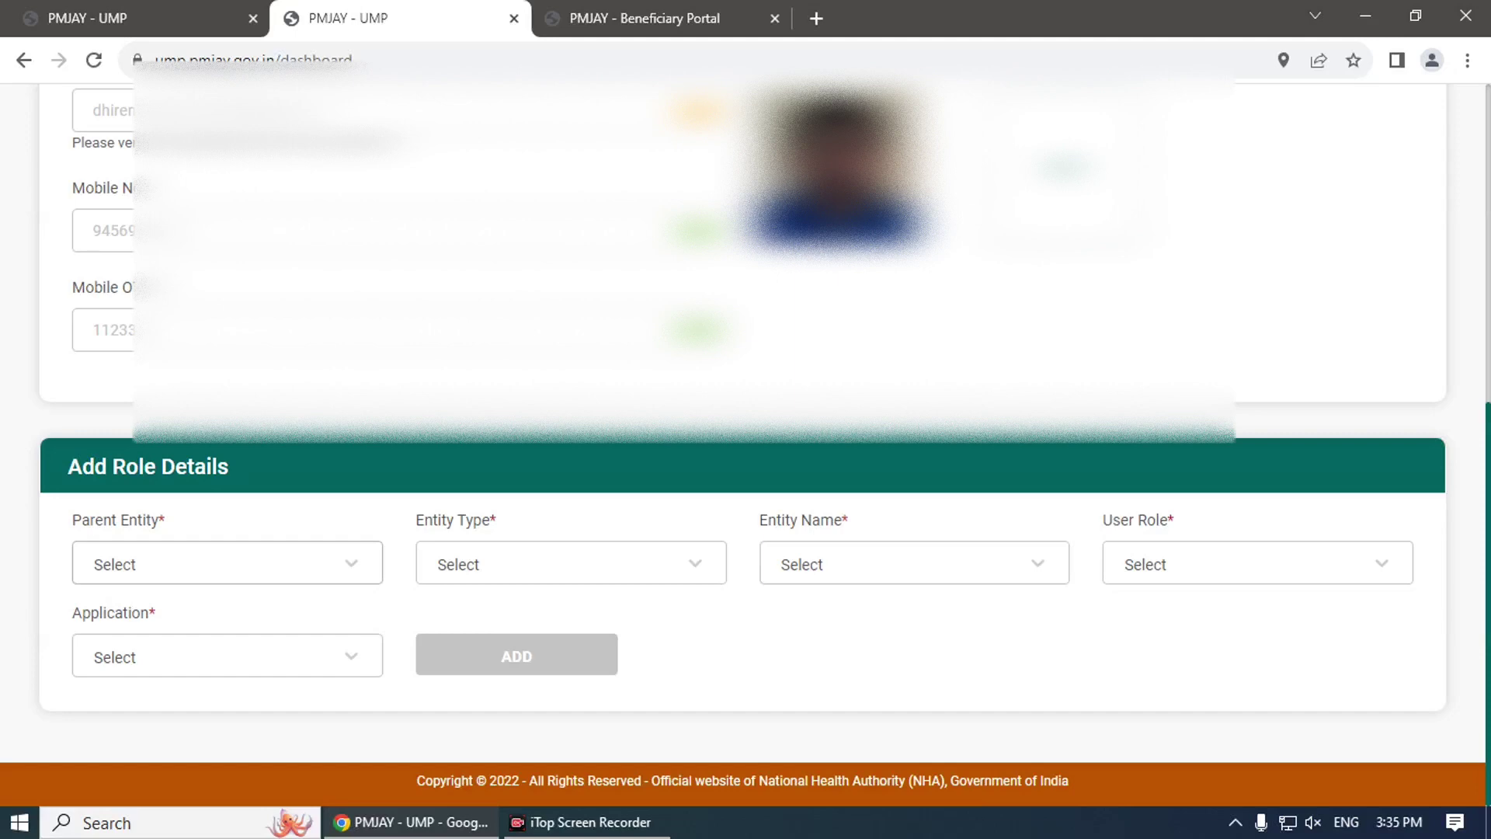
left_click(226, 562)
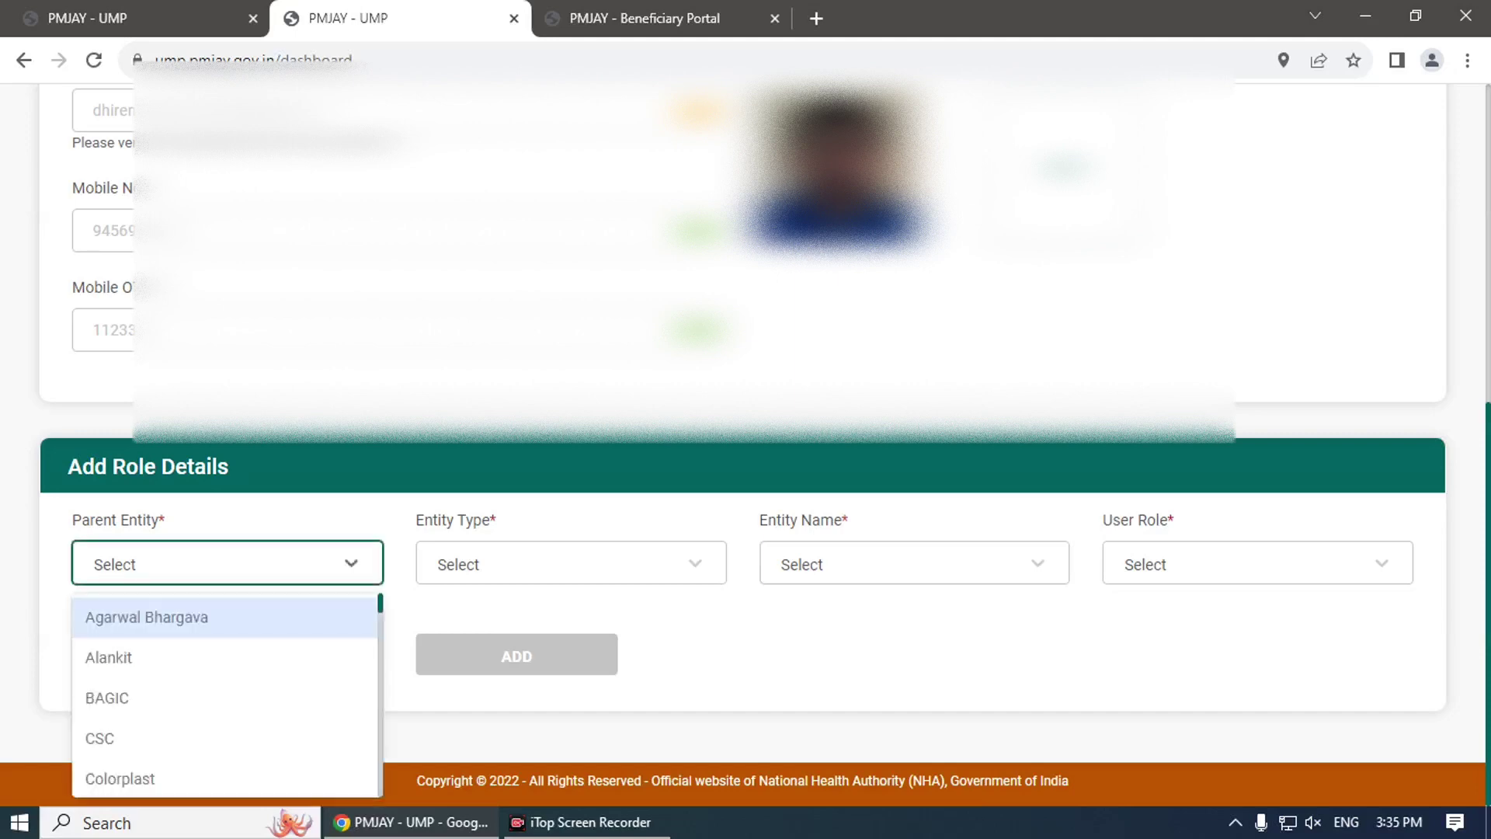
scroll(224, 694, "down", 1)
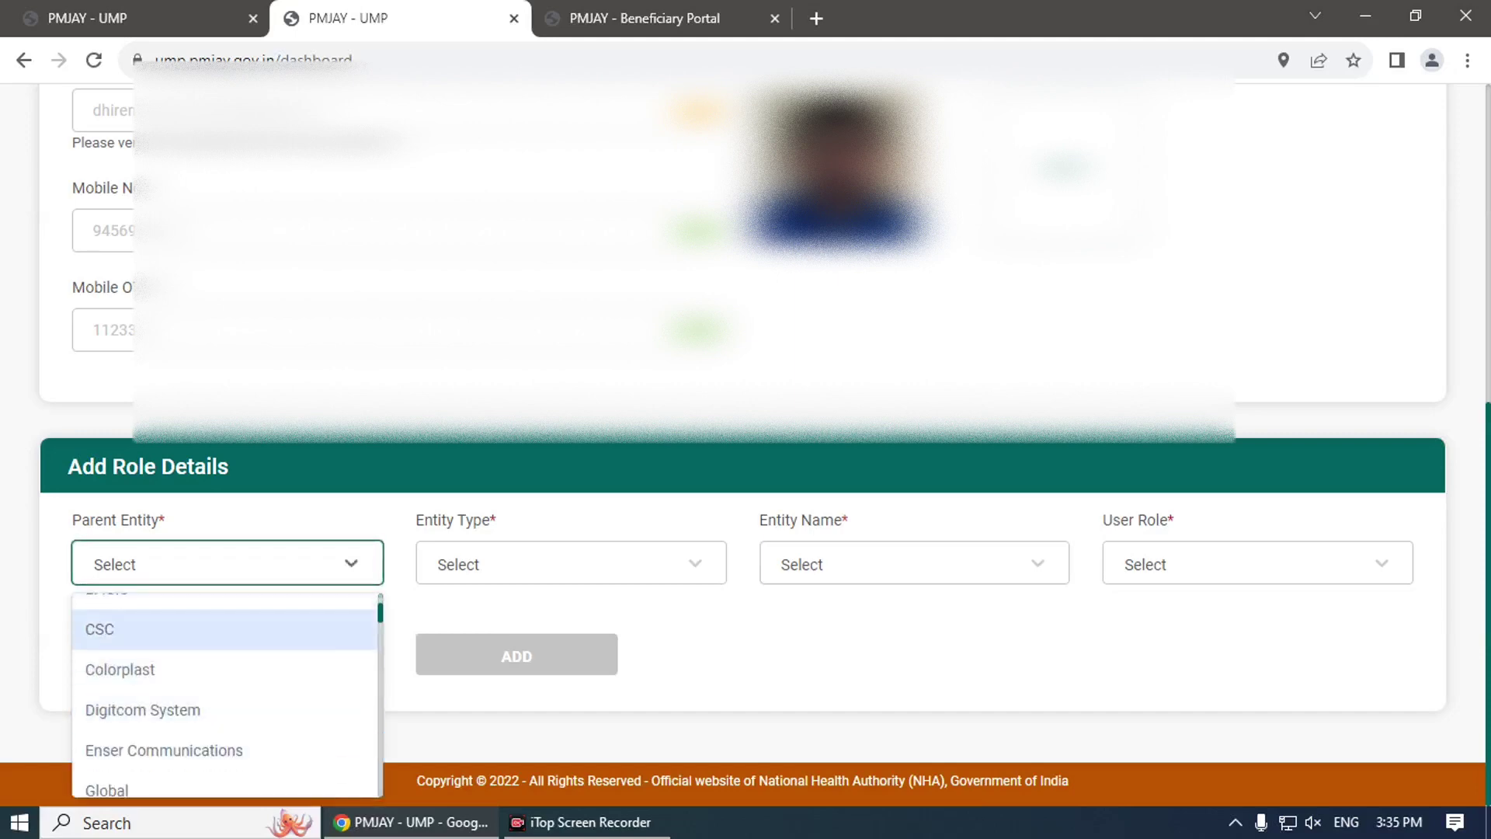
scroll(225, 652, "down", 3)
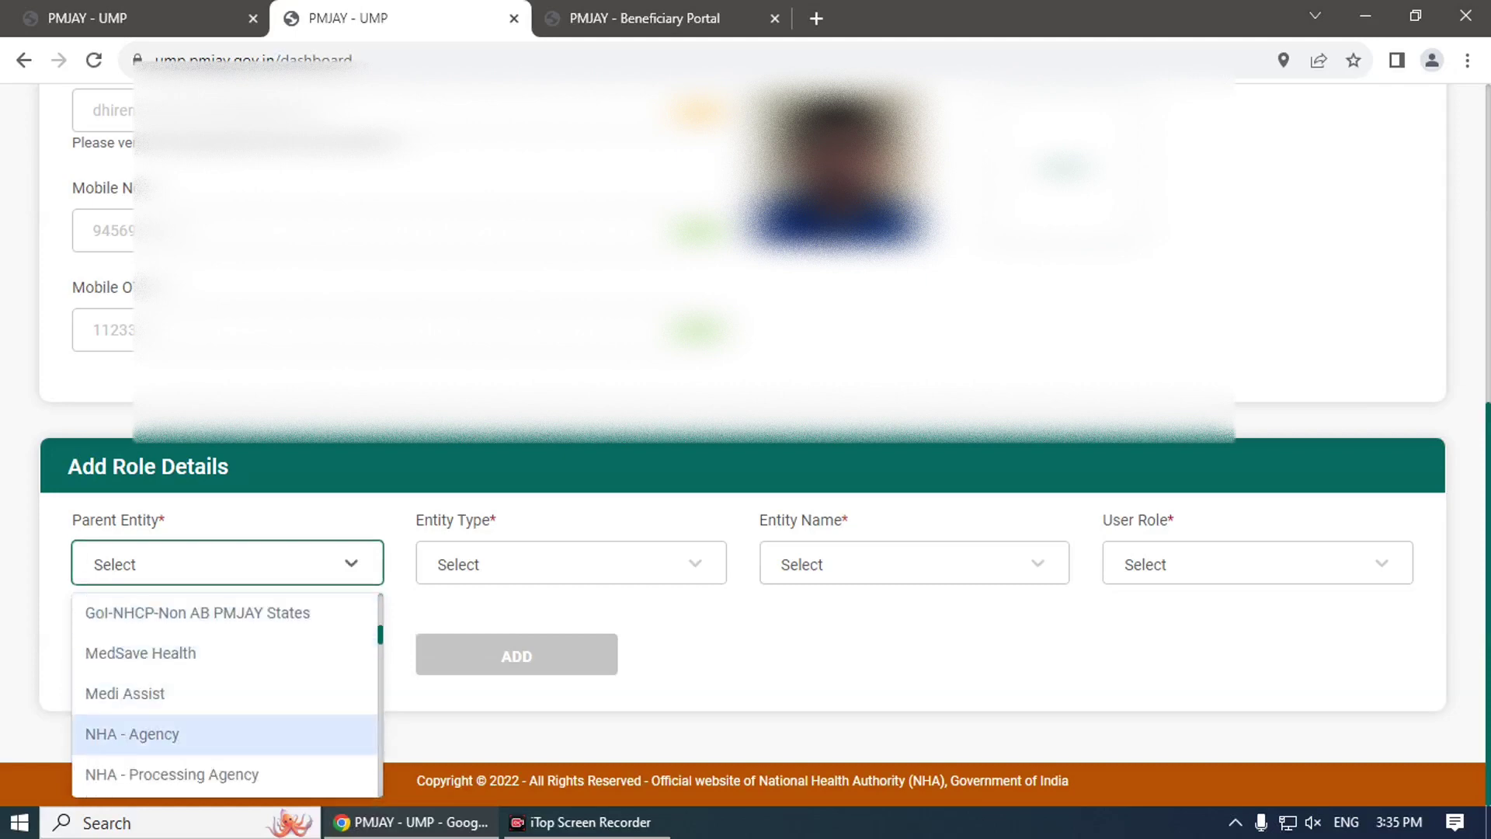
scroll(225, 699, "down", 1)
scroll(225, 698, "up", 1)
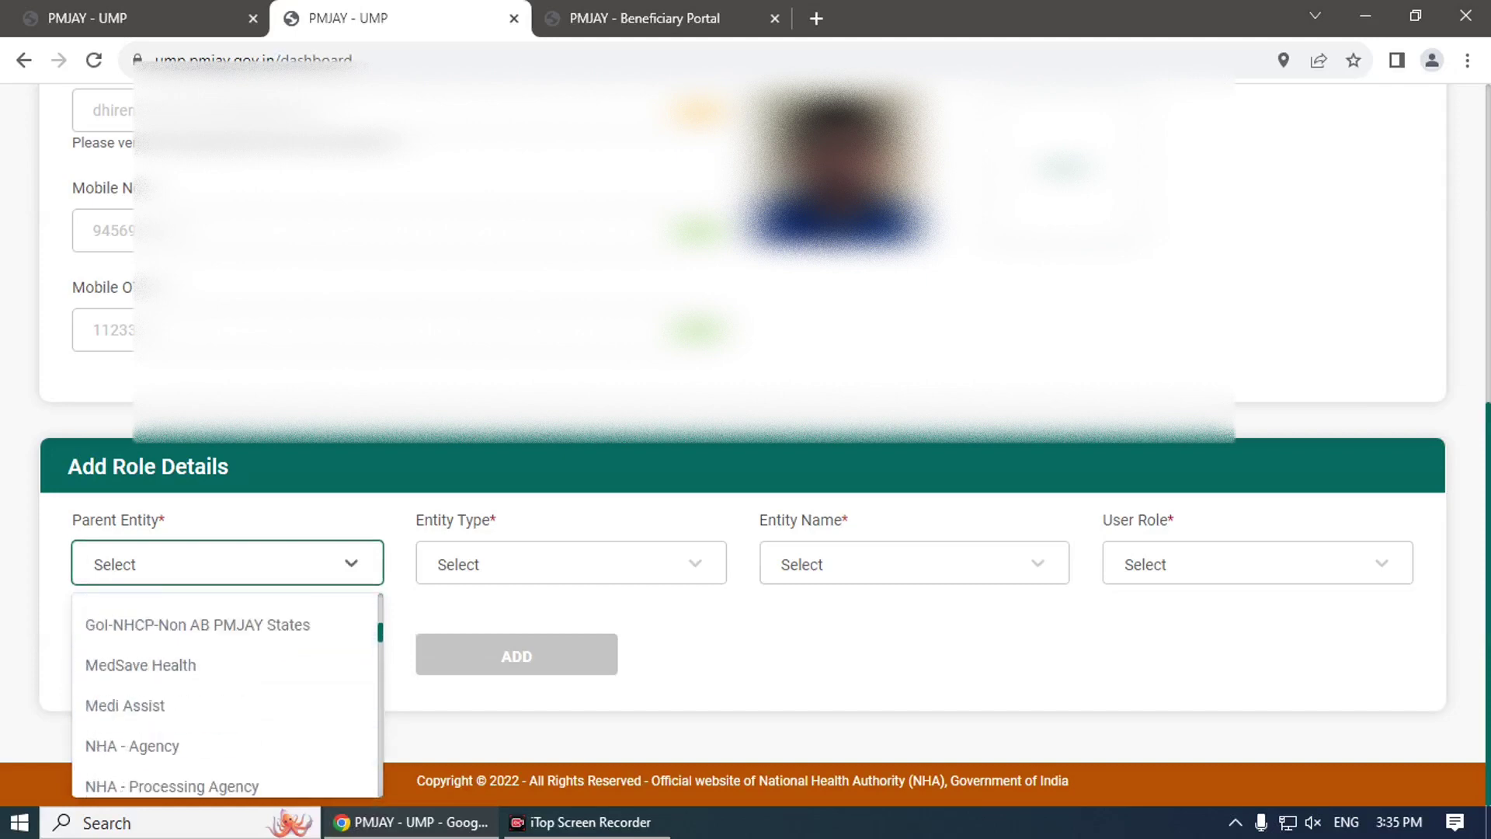
scroll(225, 694, "up", 3)
key("Escape")
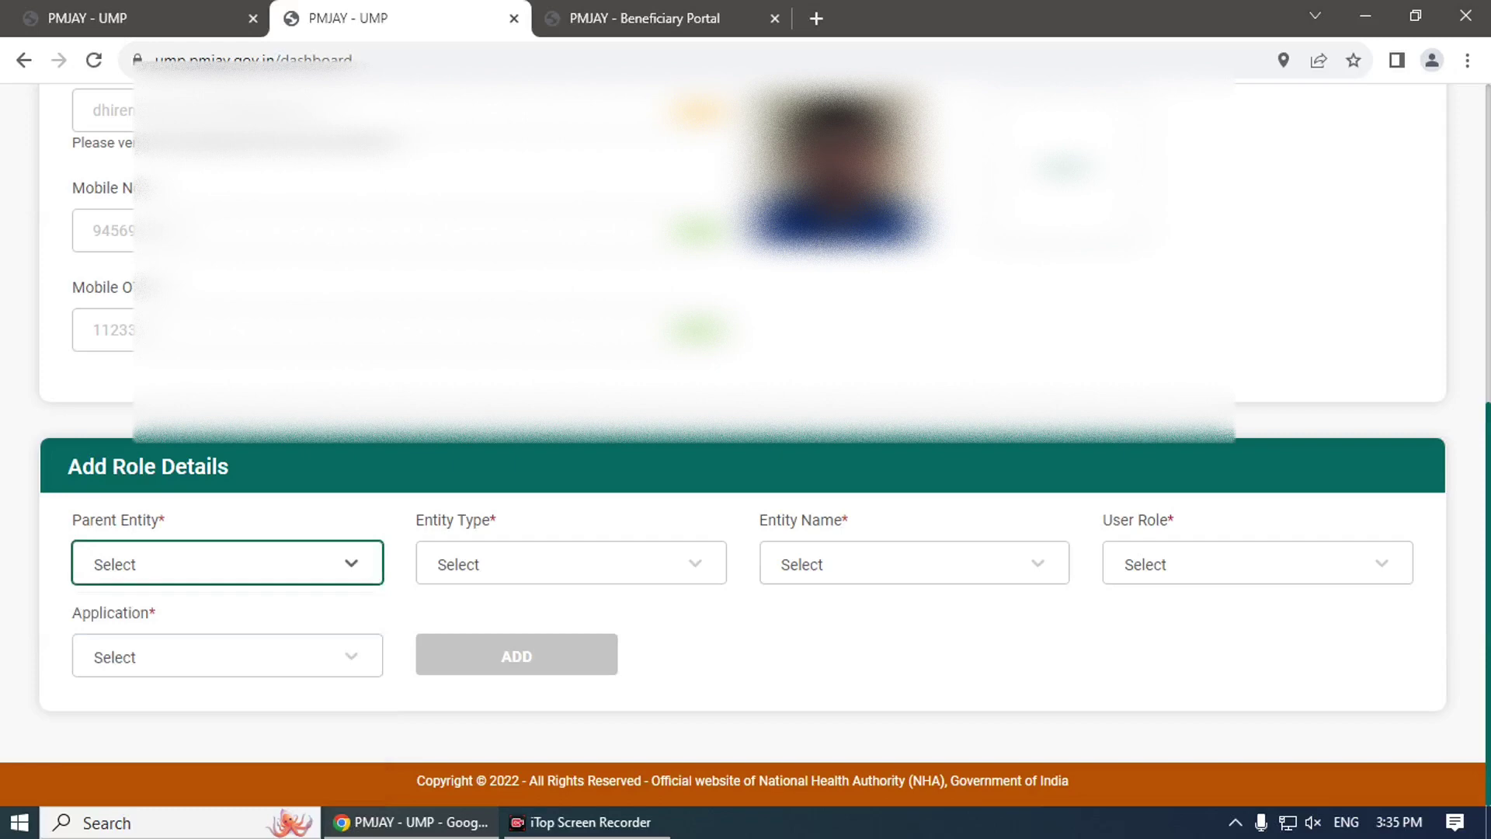
Step: Filter the Parent Entity options by "up" and set the Parent Entity to SHA UP
left_click(226, 563)
type("utt")
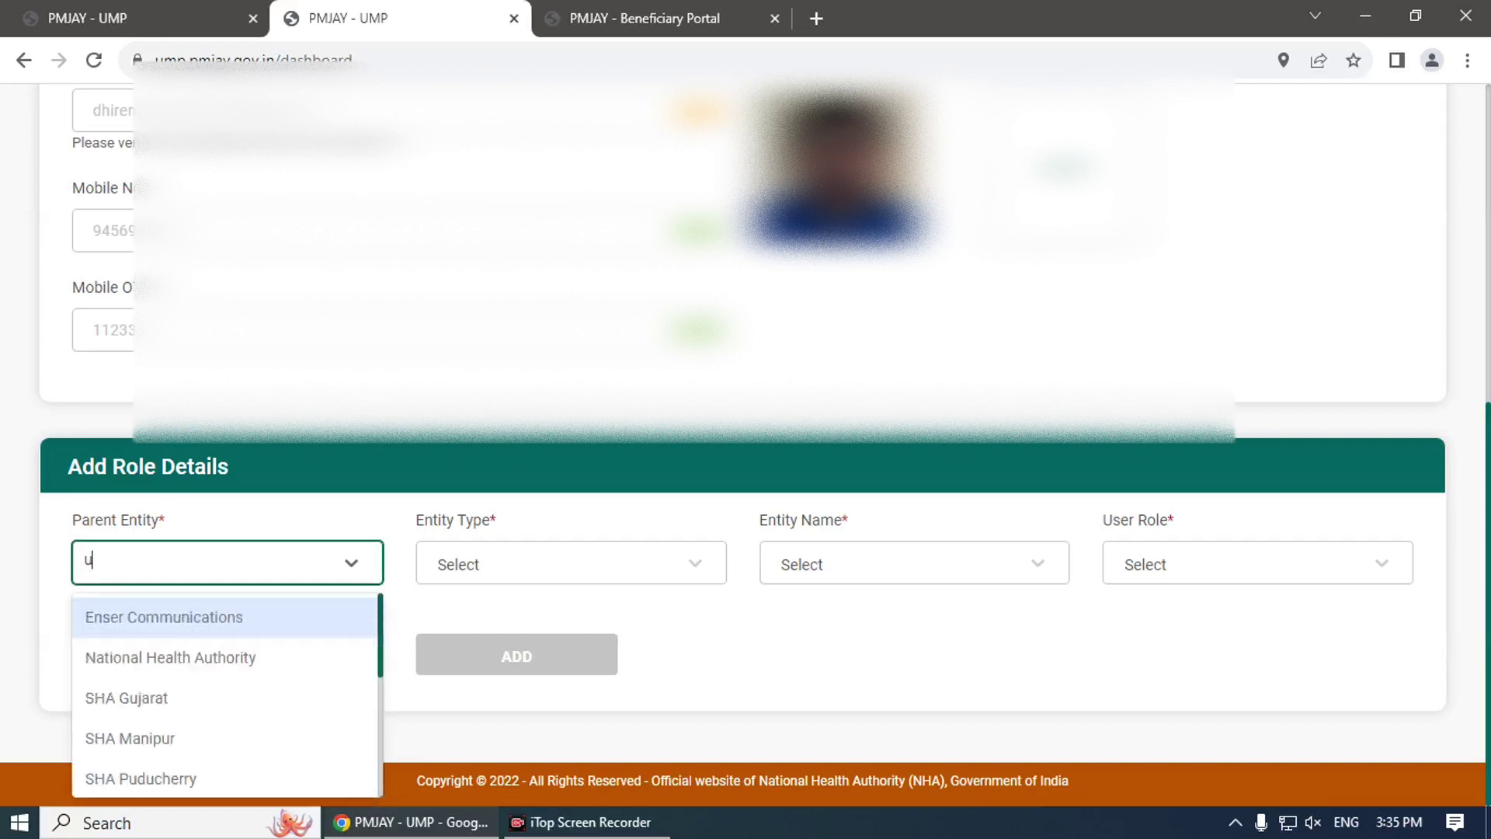
key("BackSpace")
key("BackSpace")
key("BackSpace")
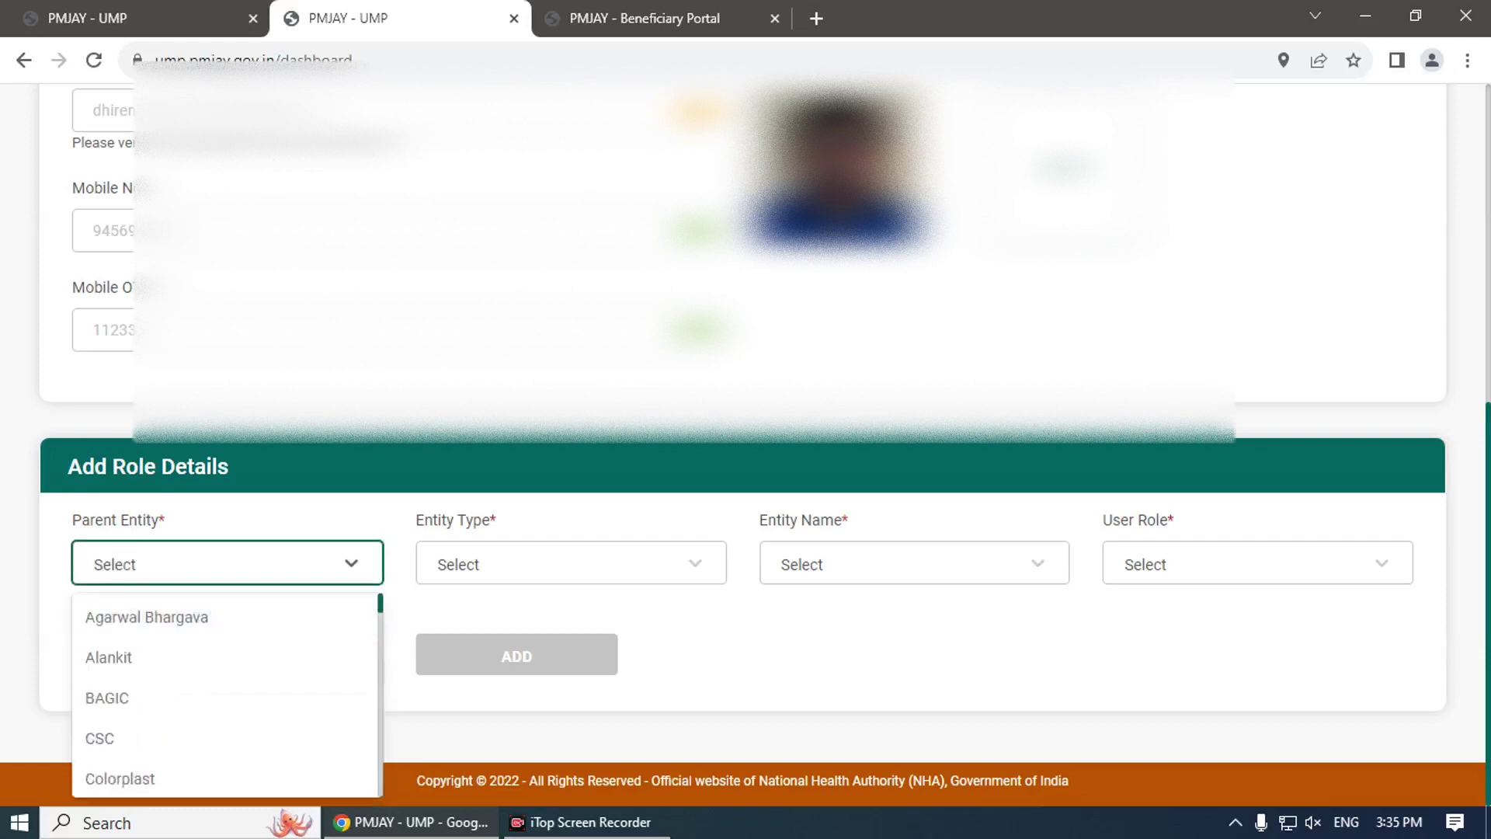
type("up")
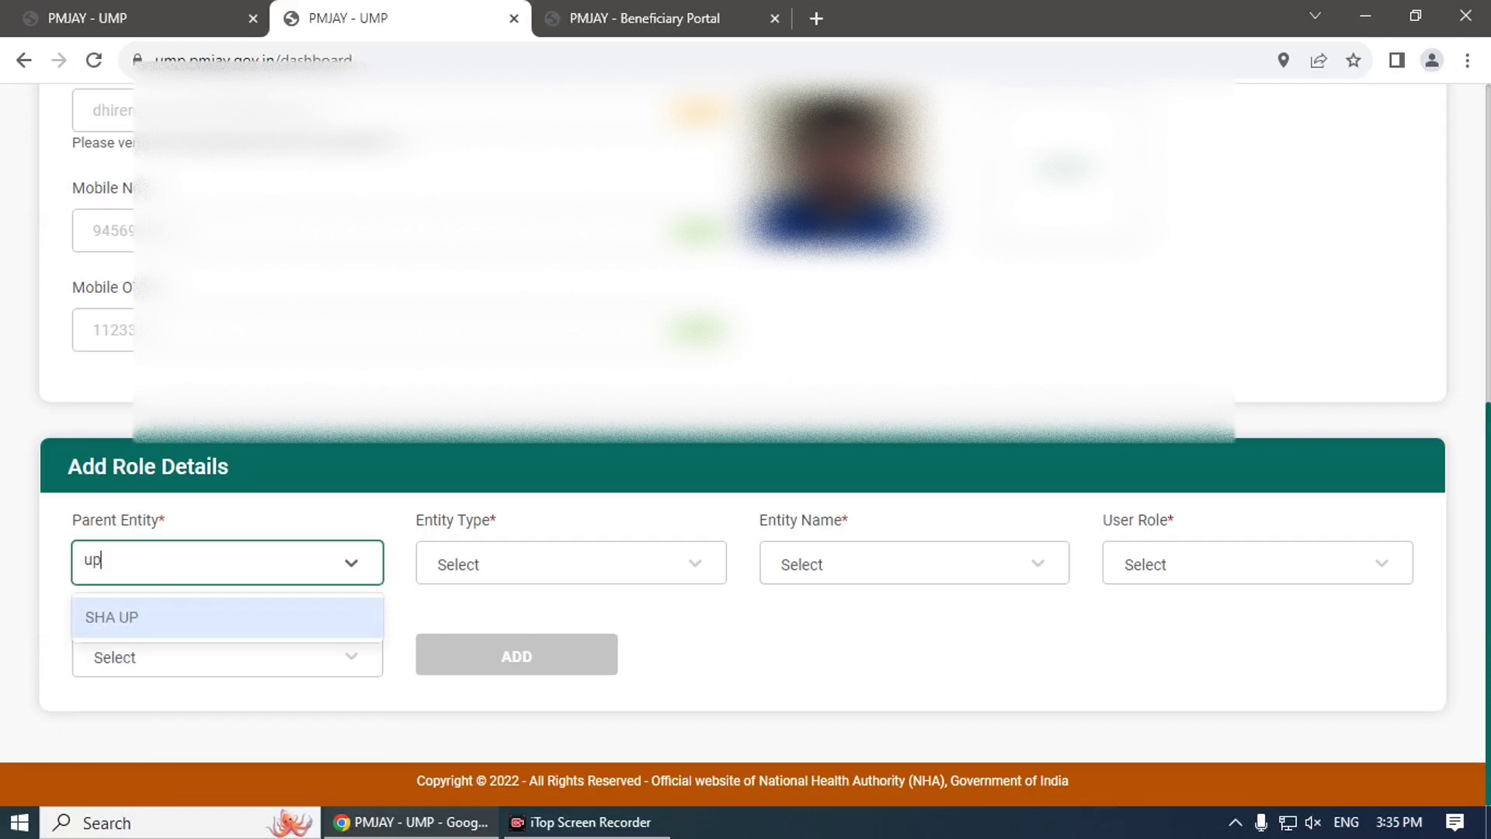
key("Return")
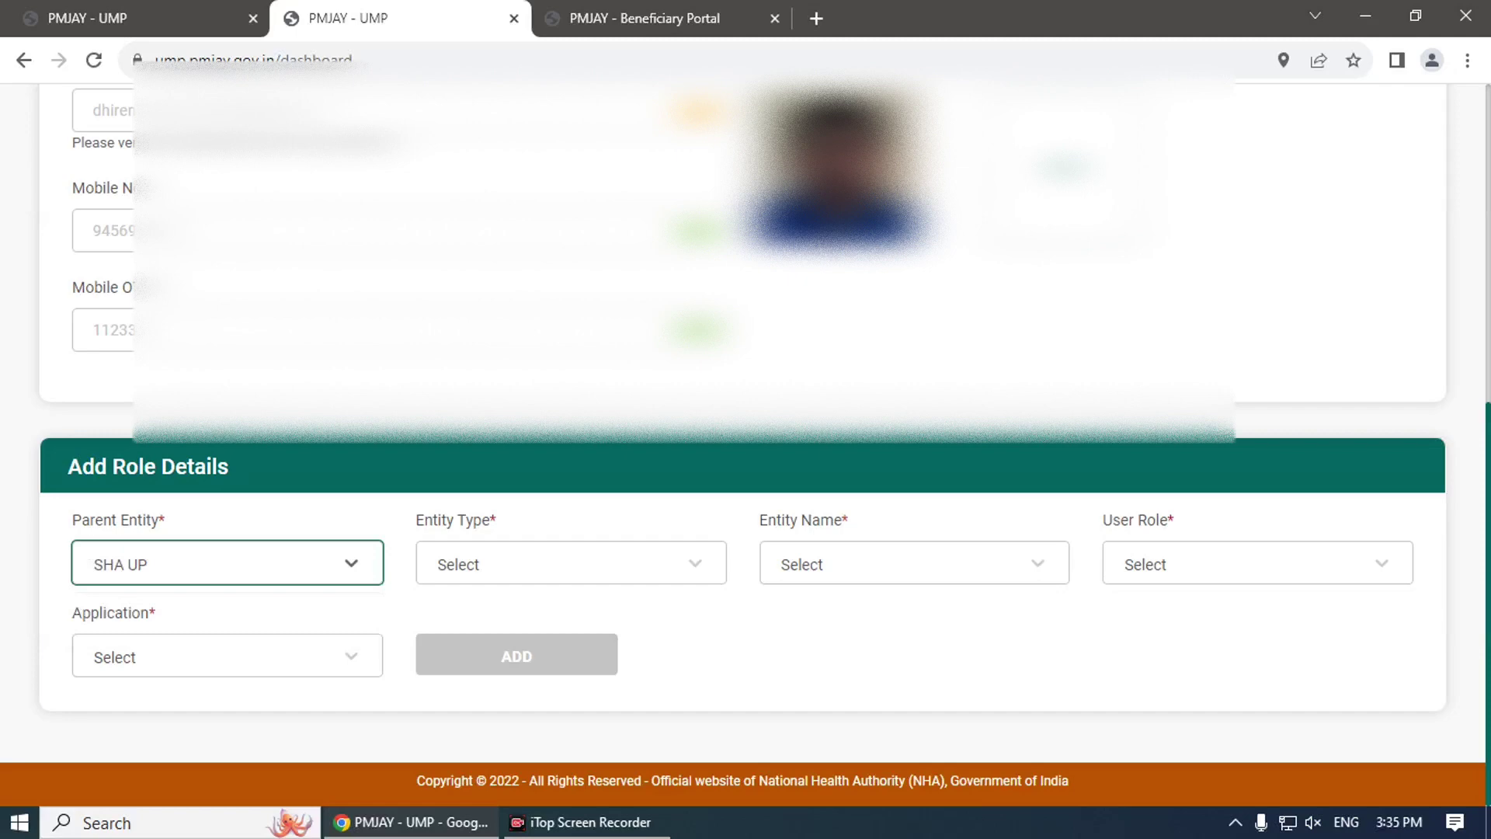
Step: Set the Entity Type to Division in the role details
left_click(428, 562)
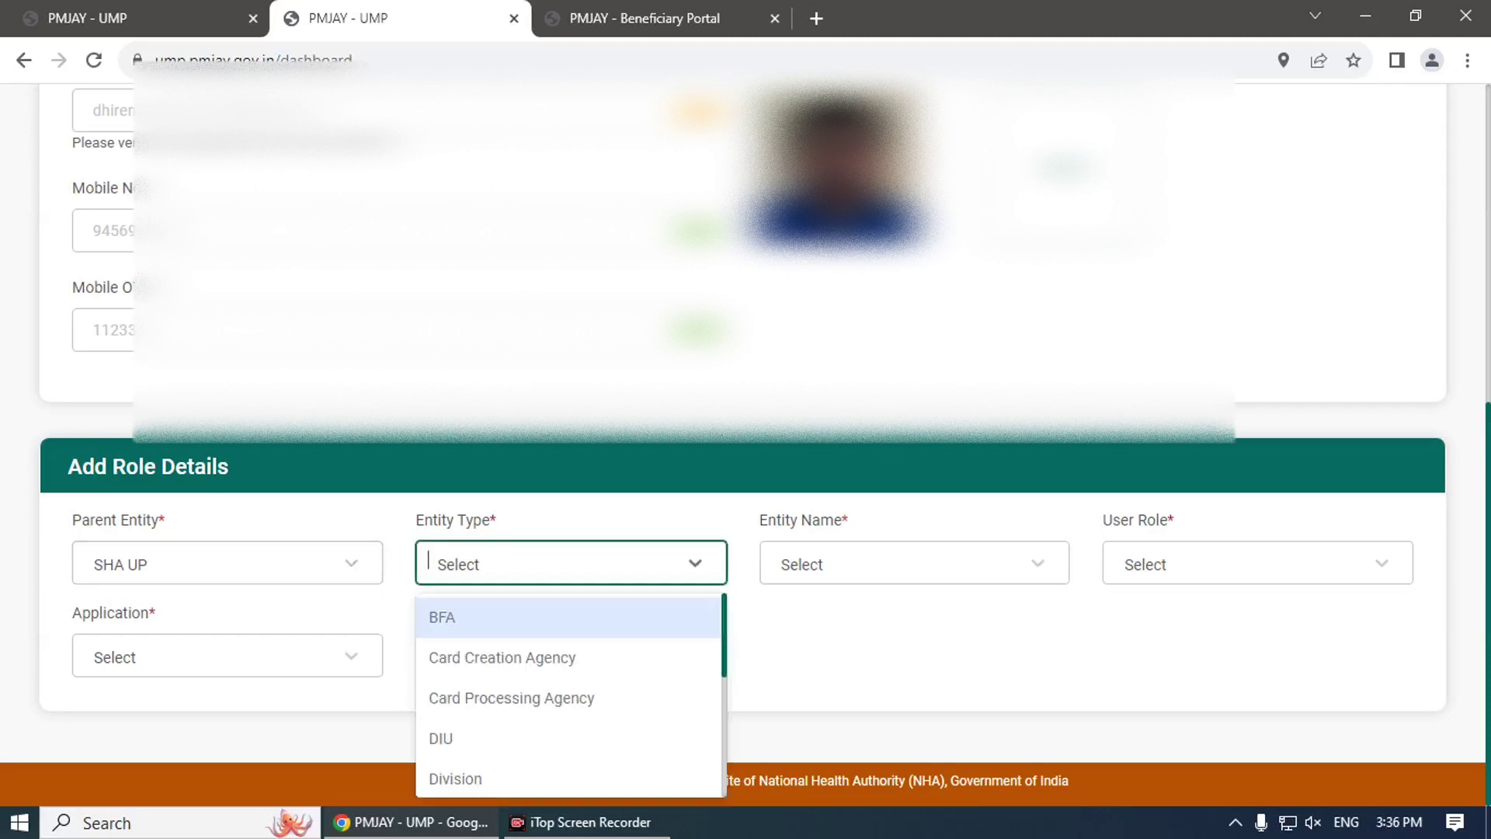
key("Up")
key("Up")
key("Down")
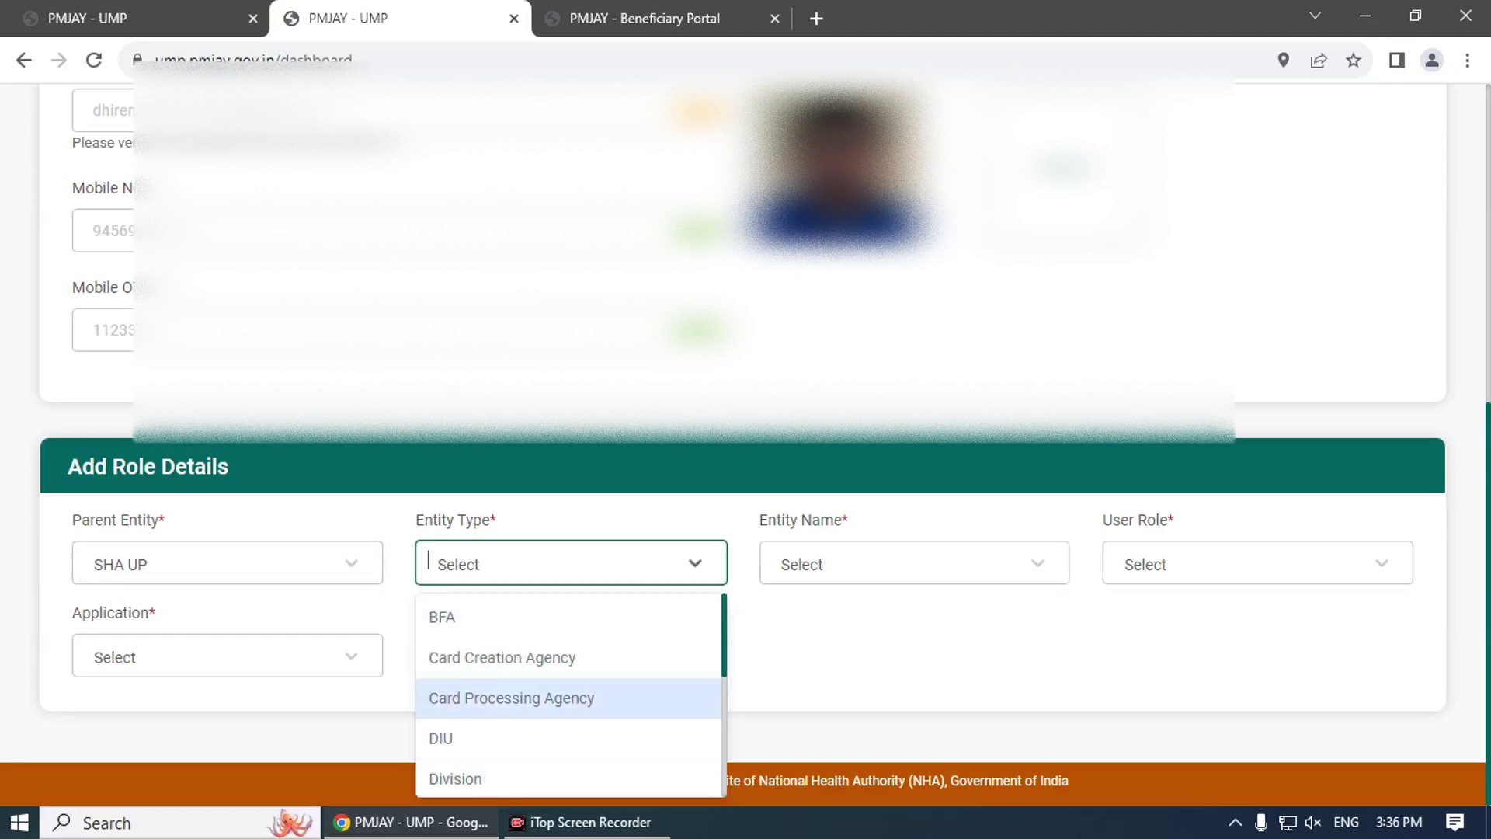
key("Down")
key("Down")
key("Return")
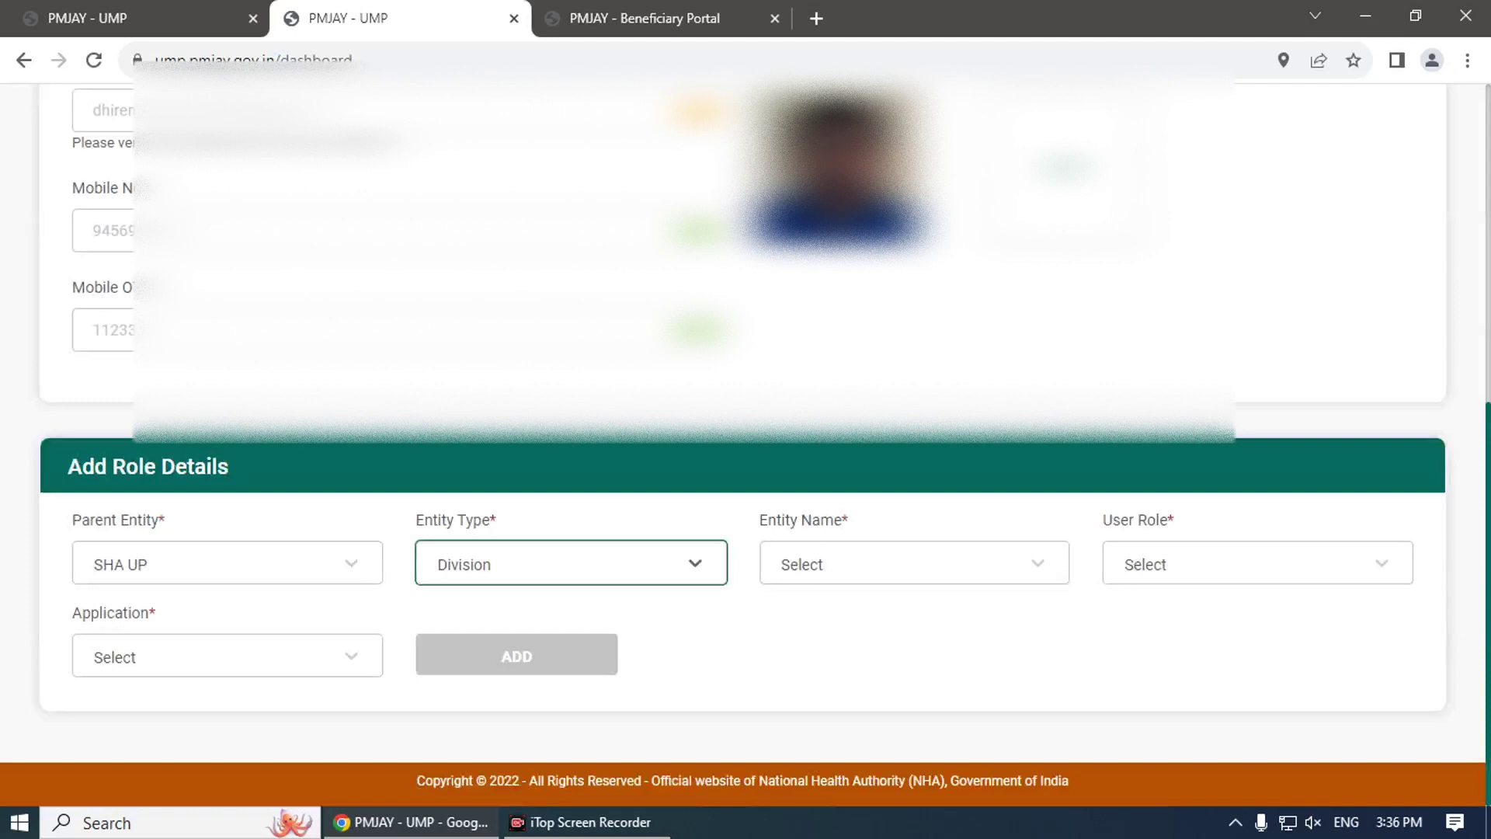
Step: Look through the available Entity Name options in the role details
key("Tab")
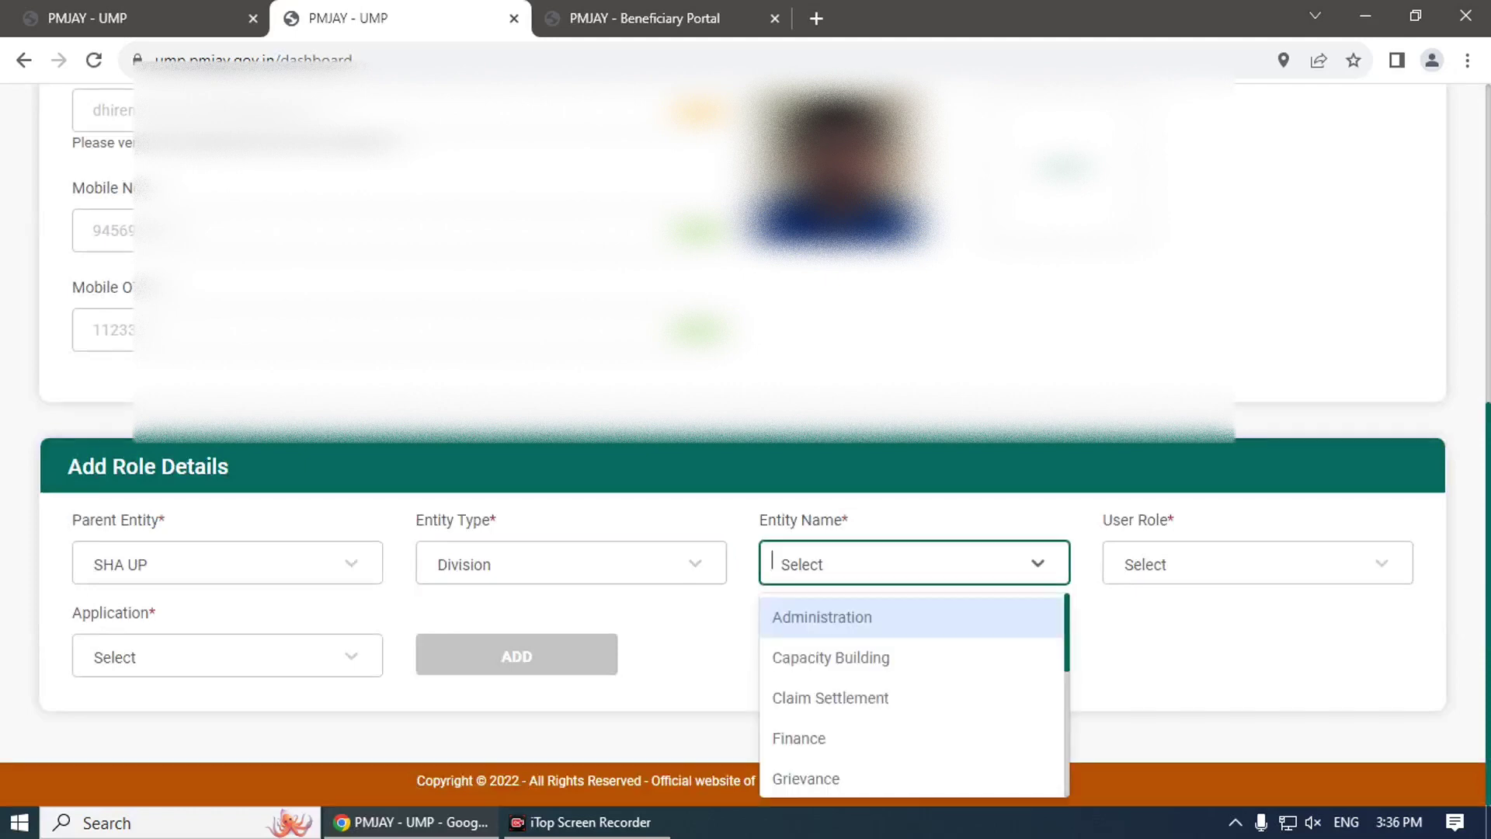
key("Down")
key("Down")
key("Down")
key("Down")
key("Down")
key("Down")
key("Down")
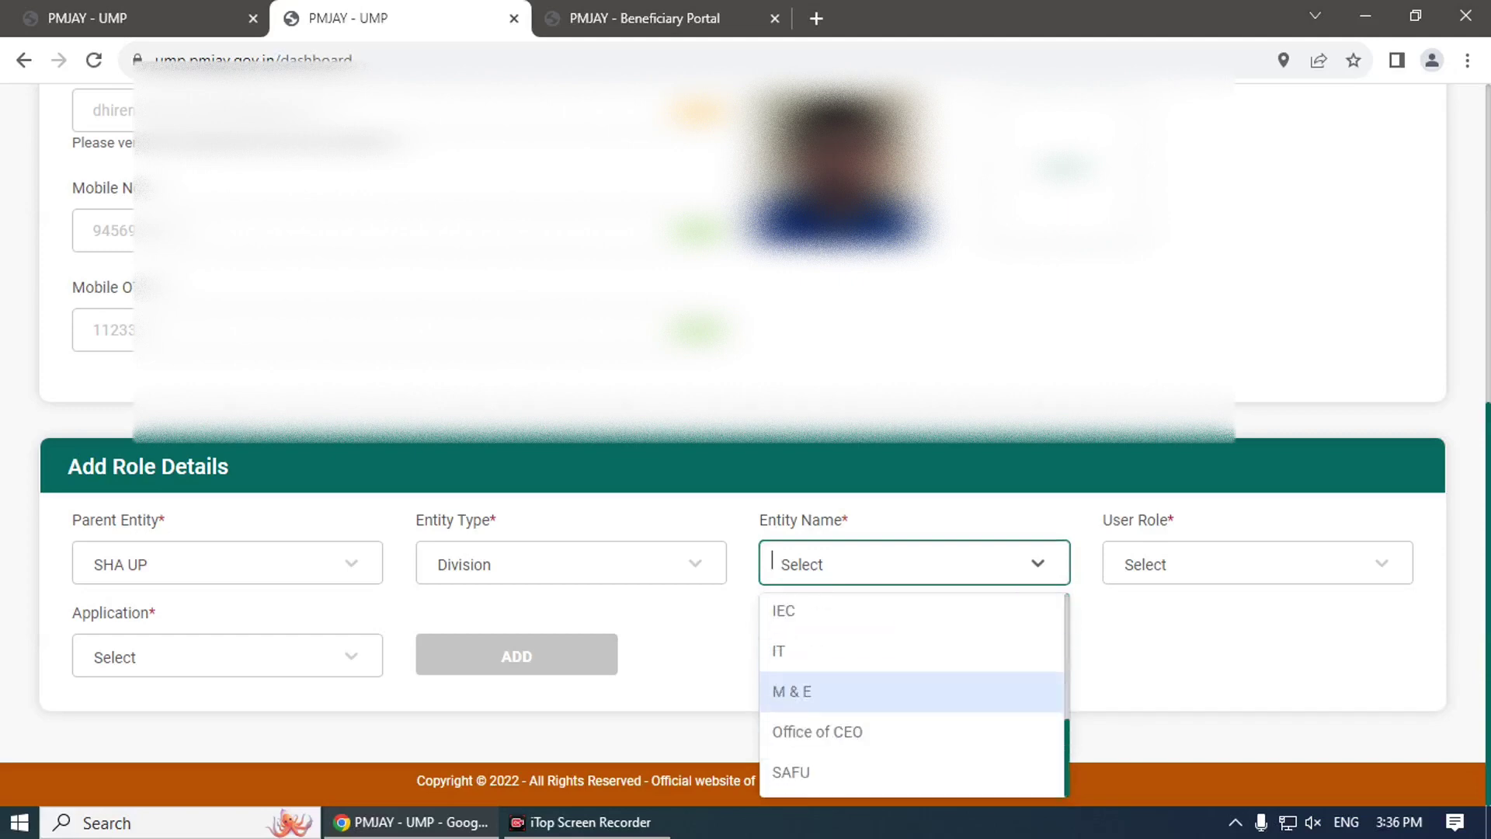
key("Up")
key("Up")
key("Up")
key("Up")
key("Up")
key("Up")
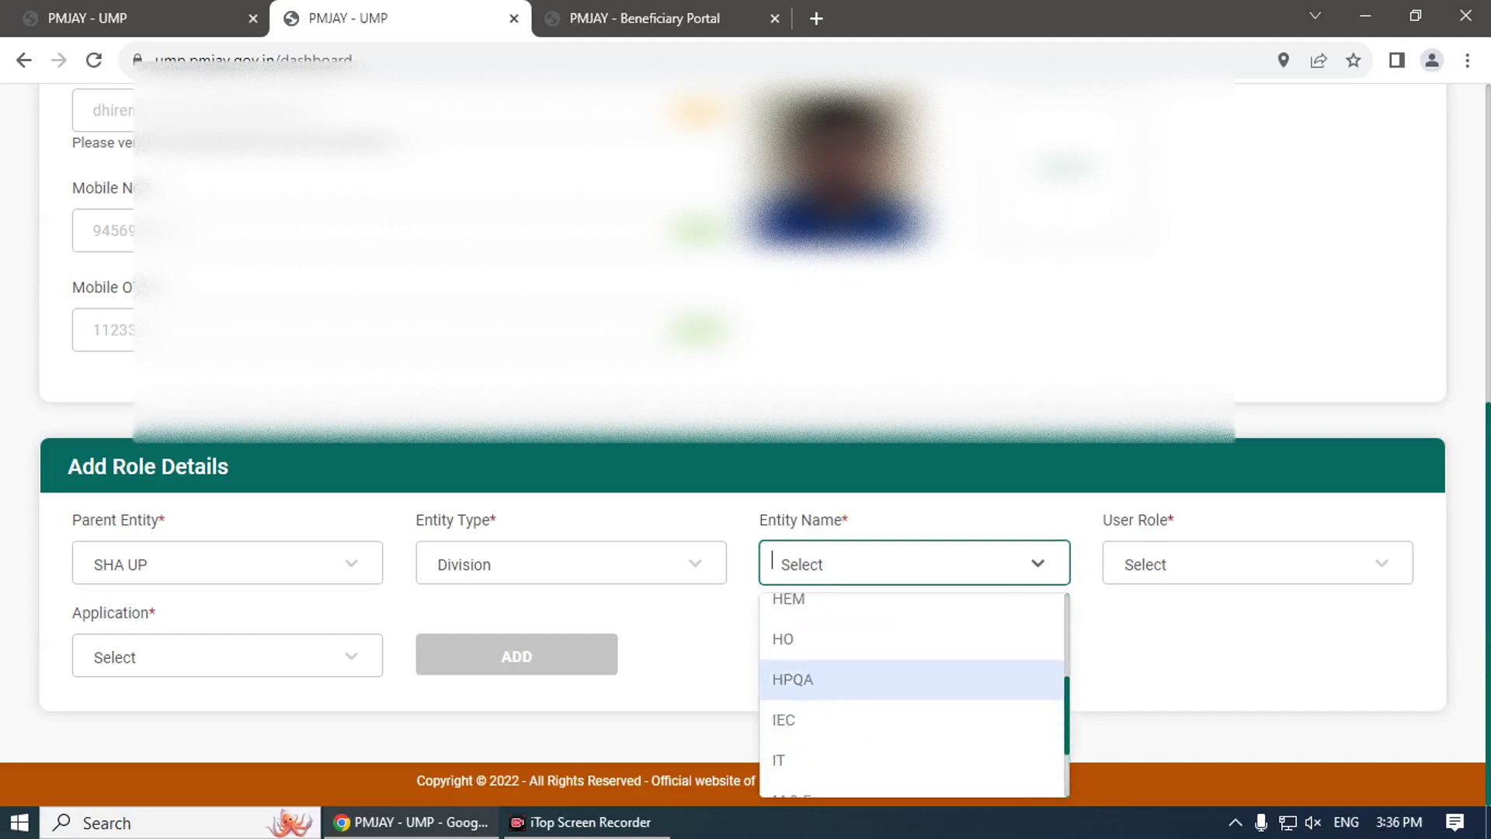
key("Up")
key("Up")
key("Up")
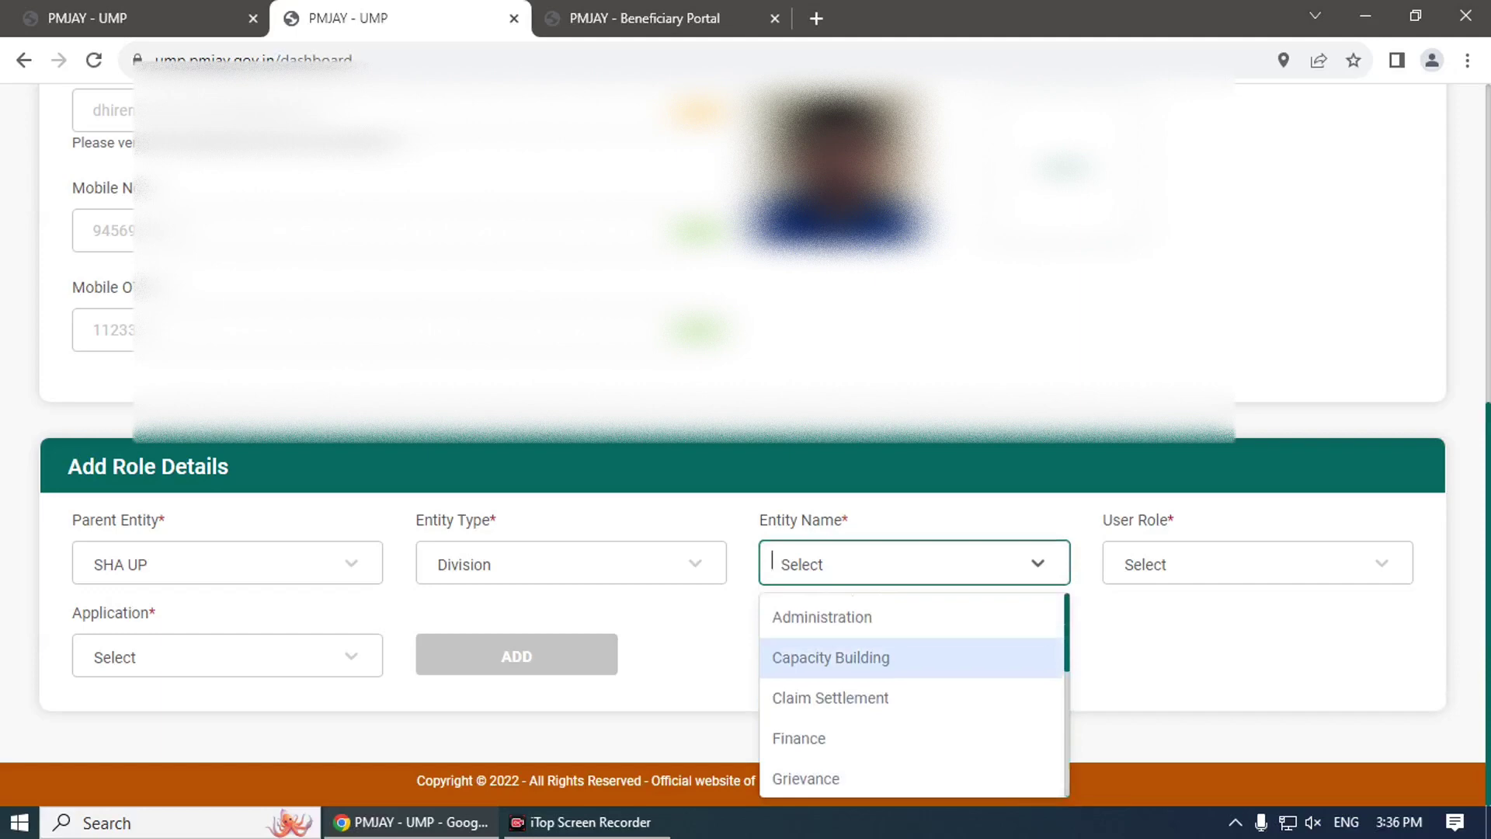
Step: Set the Entity Name to Administration and the User Role to Operator-BIS in the role details
key("Up")
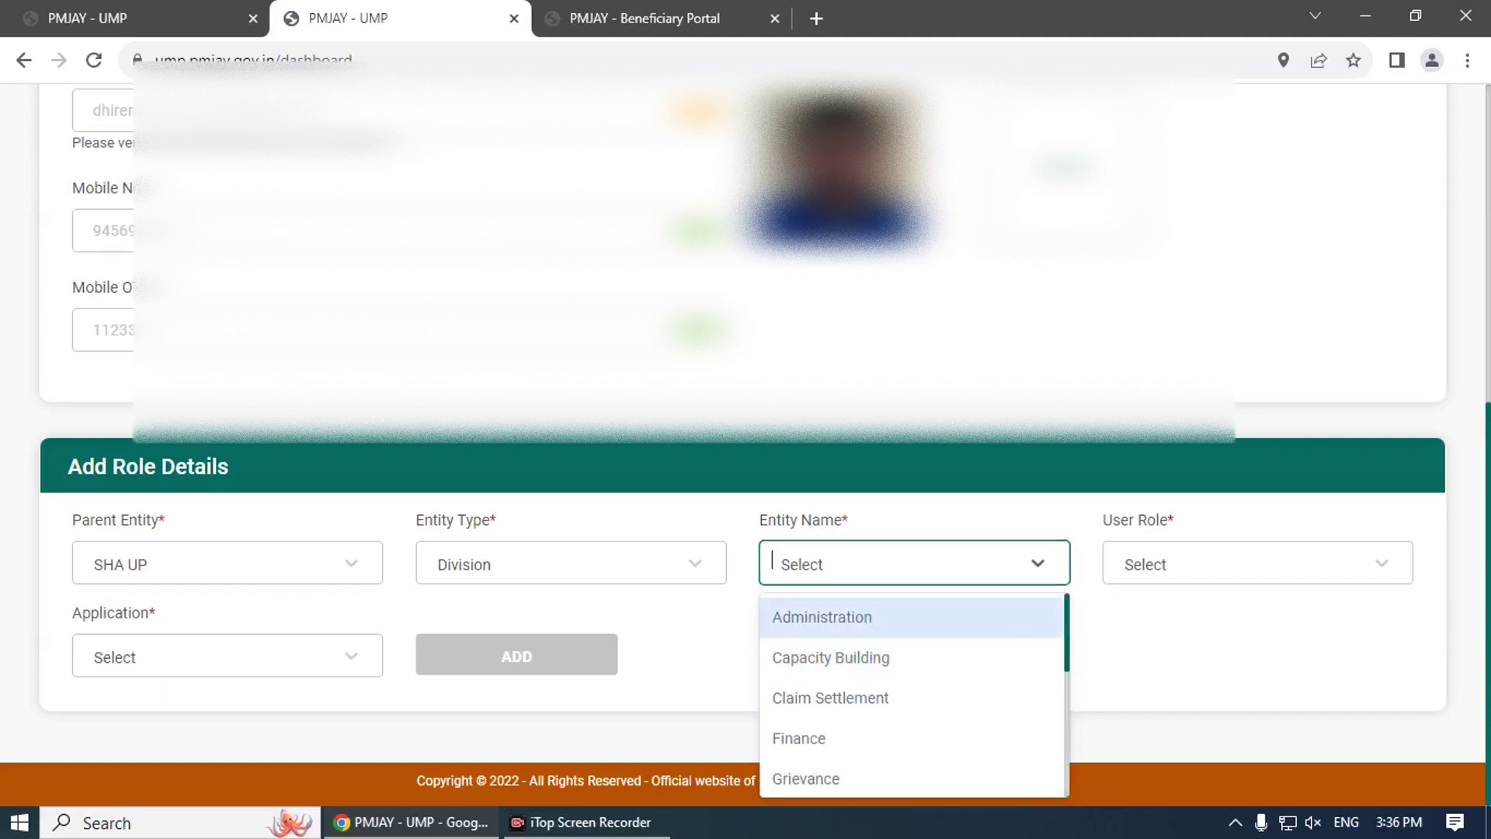
key("Return")
left_click(1256, 562)
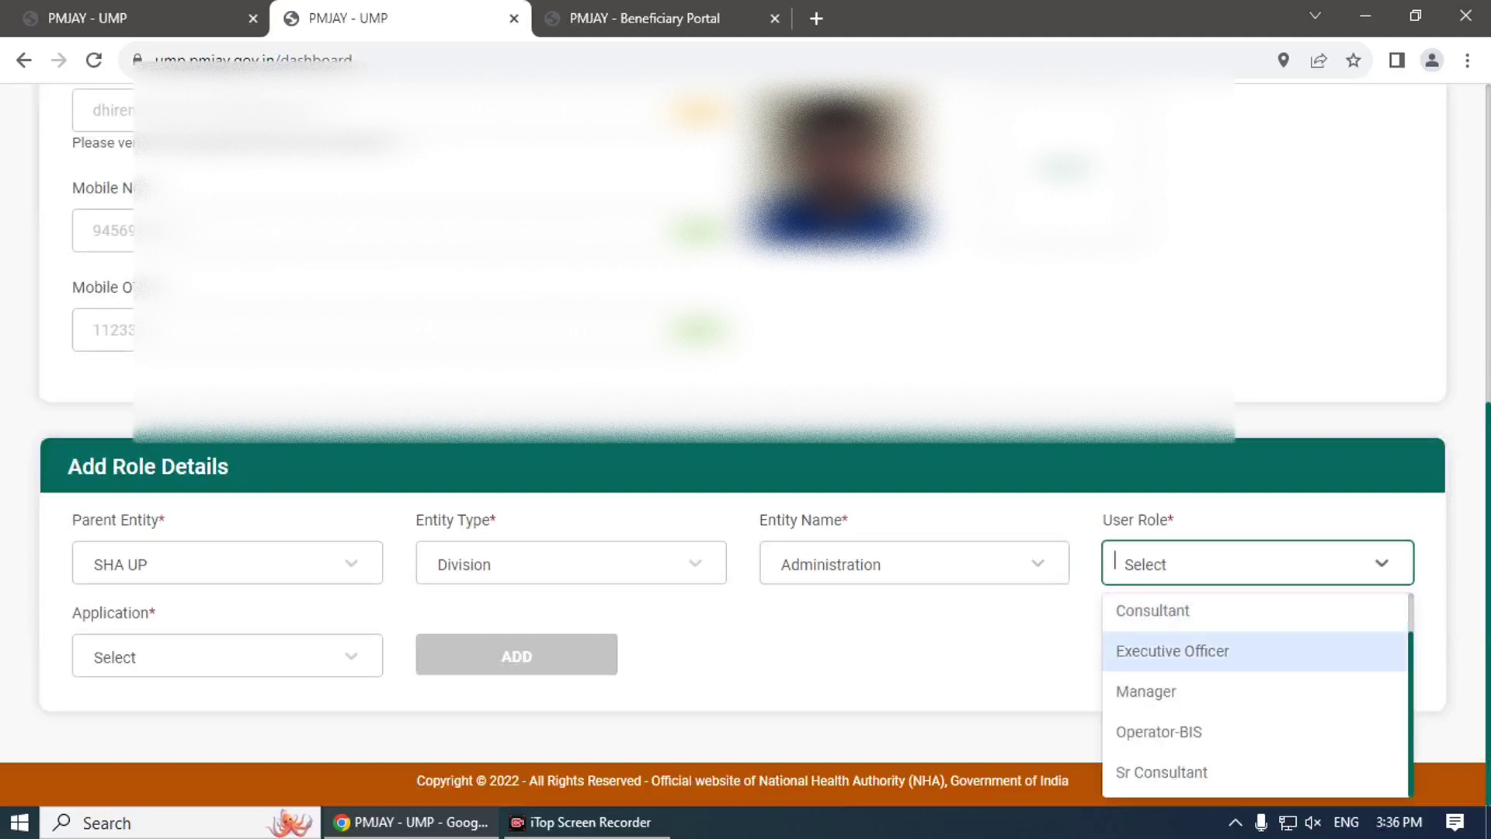
key("Down")
key("Down")
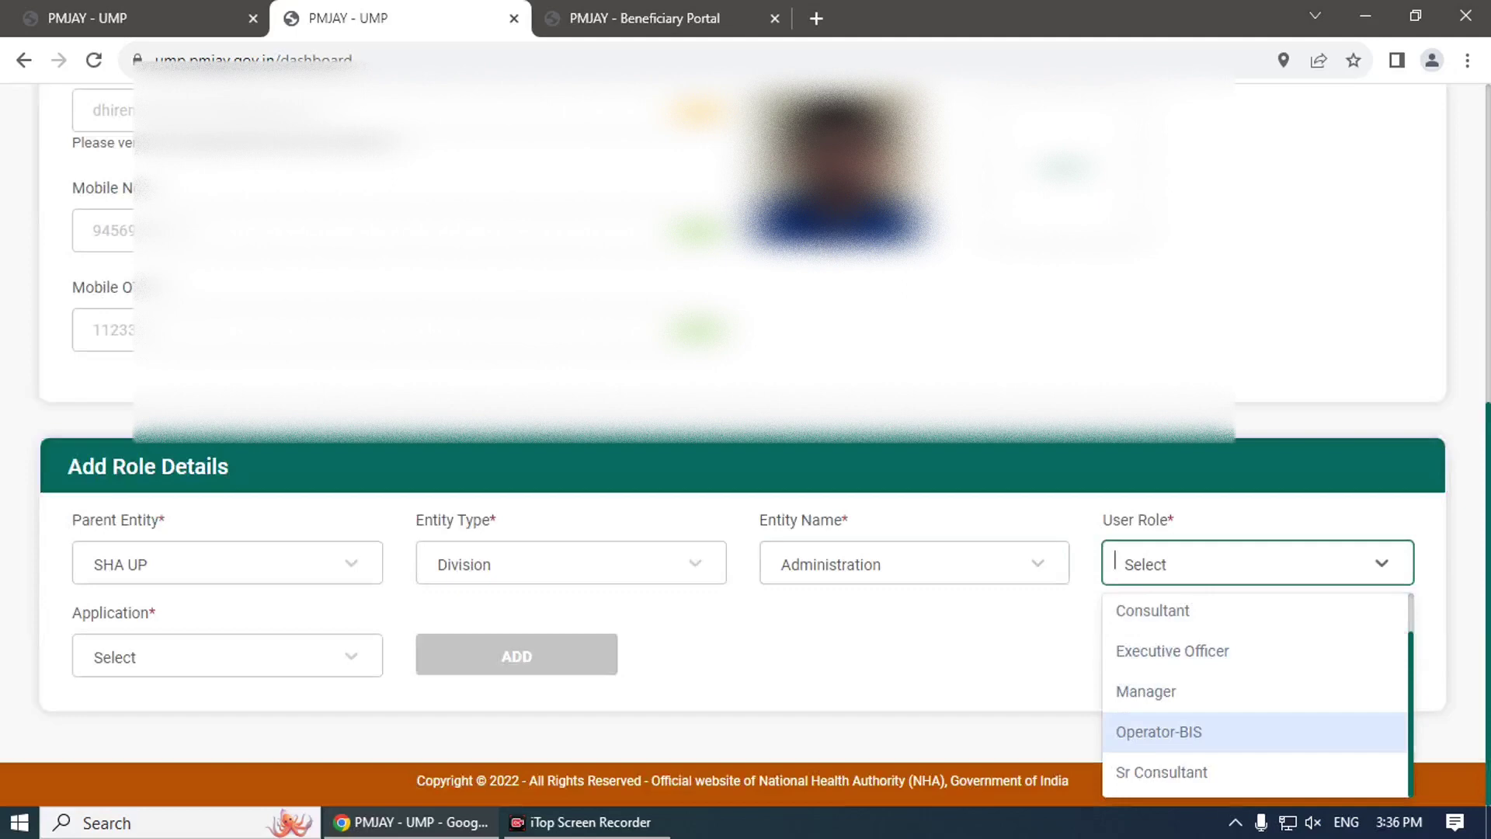
key("Return")
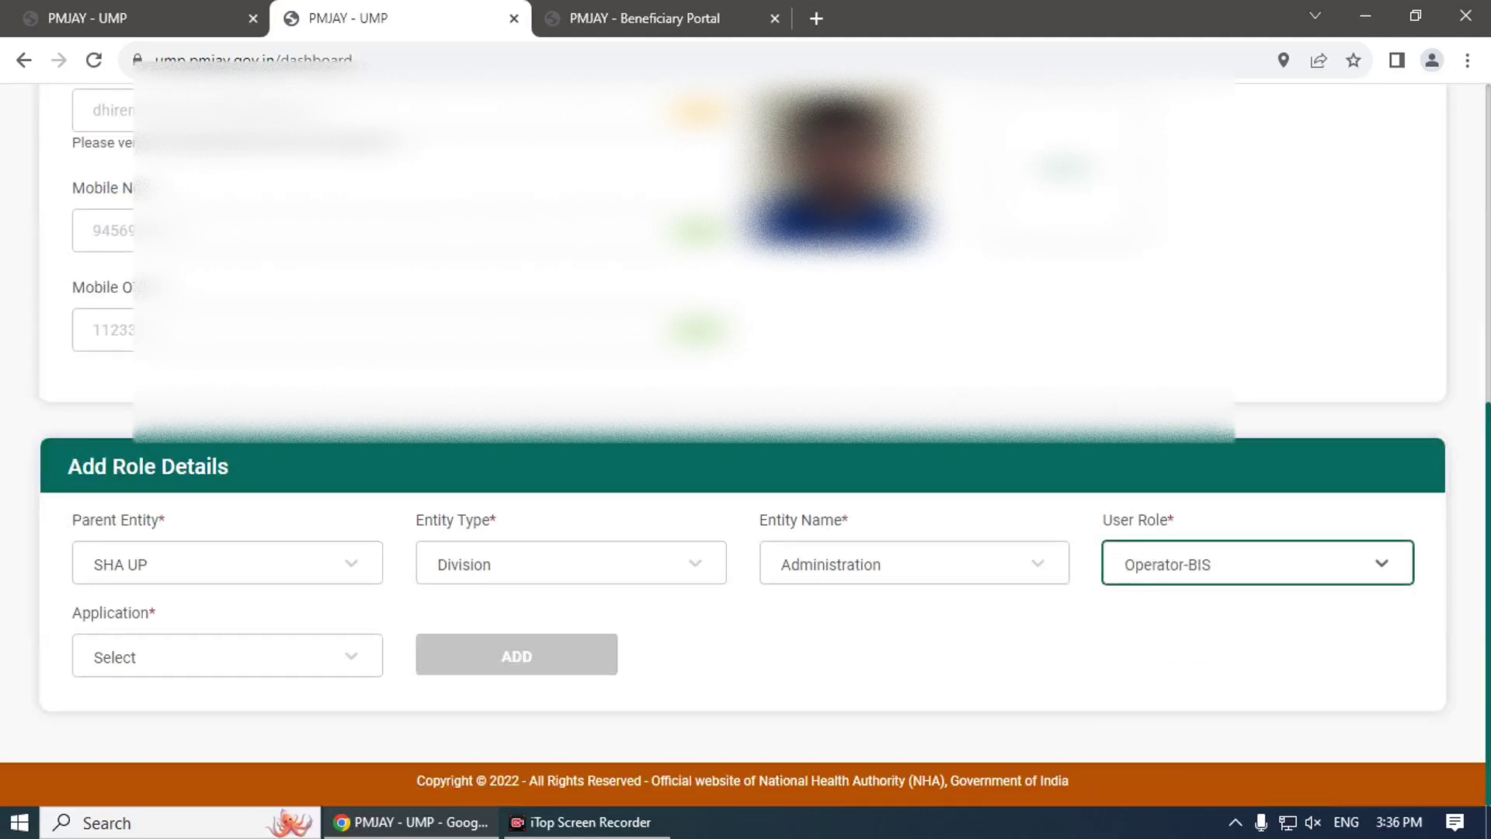
key("Down")
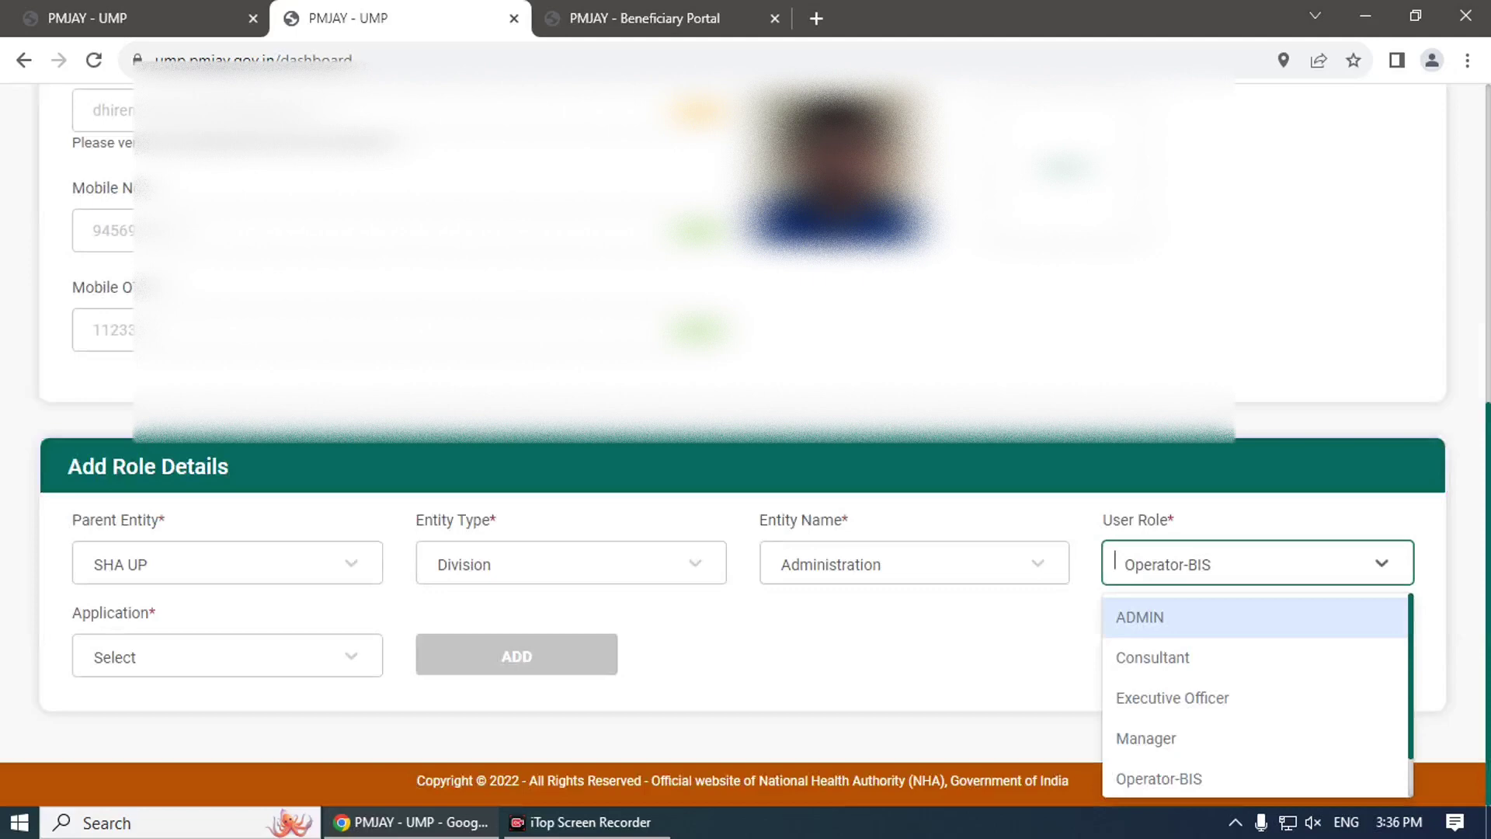
key("Escape")
key("Down")
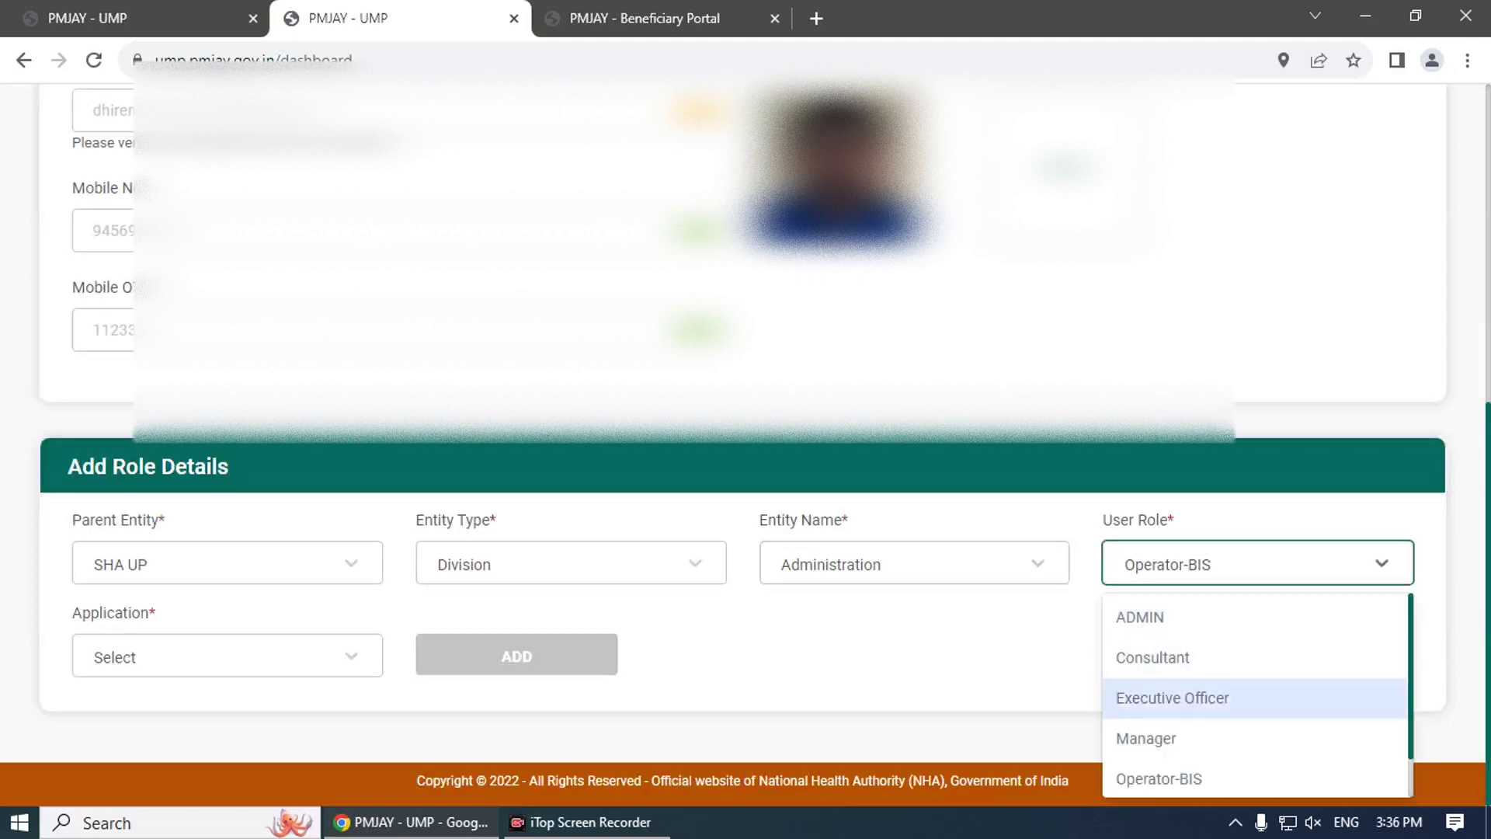
key("Escape")
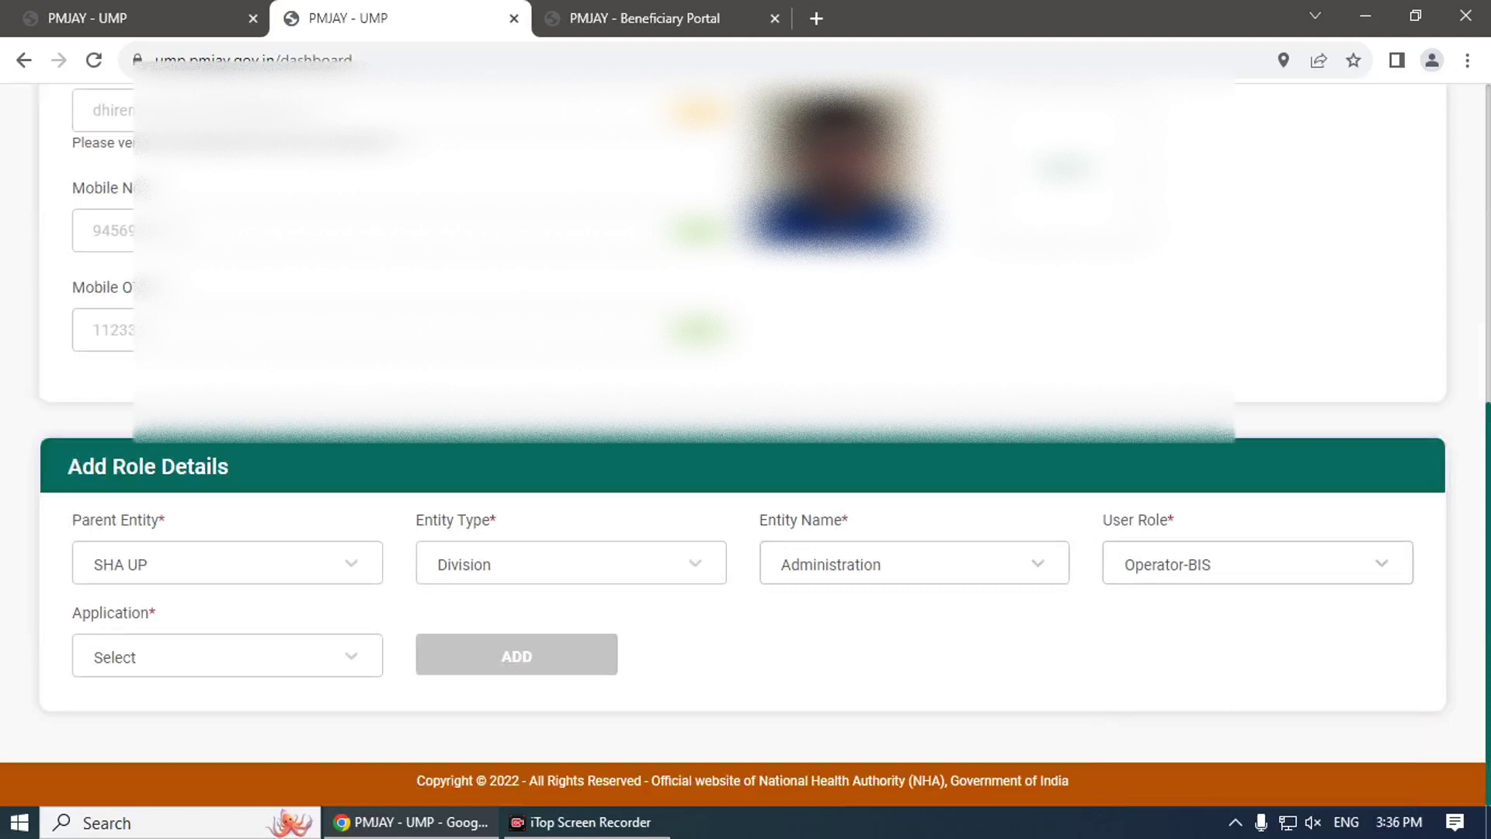
Step: Set the Application to BIS in the role details
left_click(226, 655)
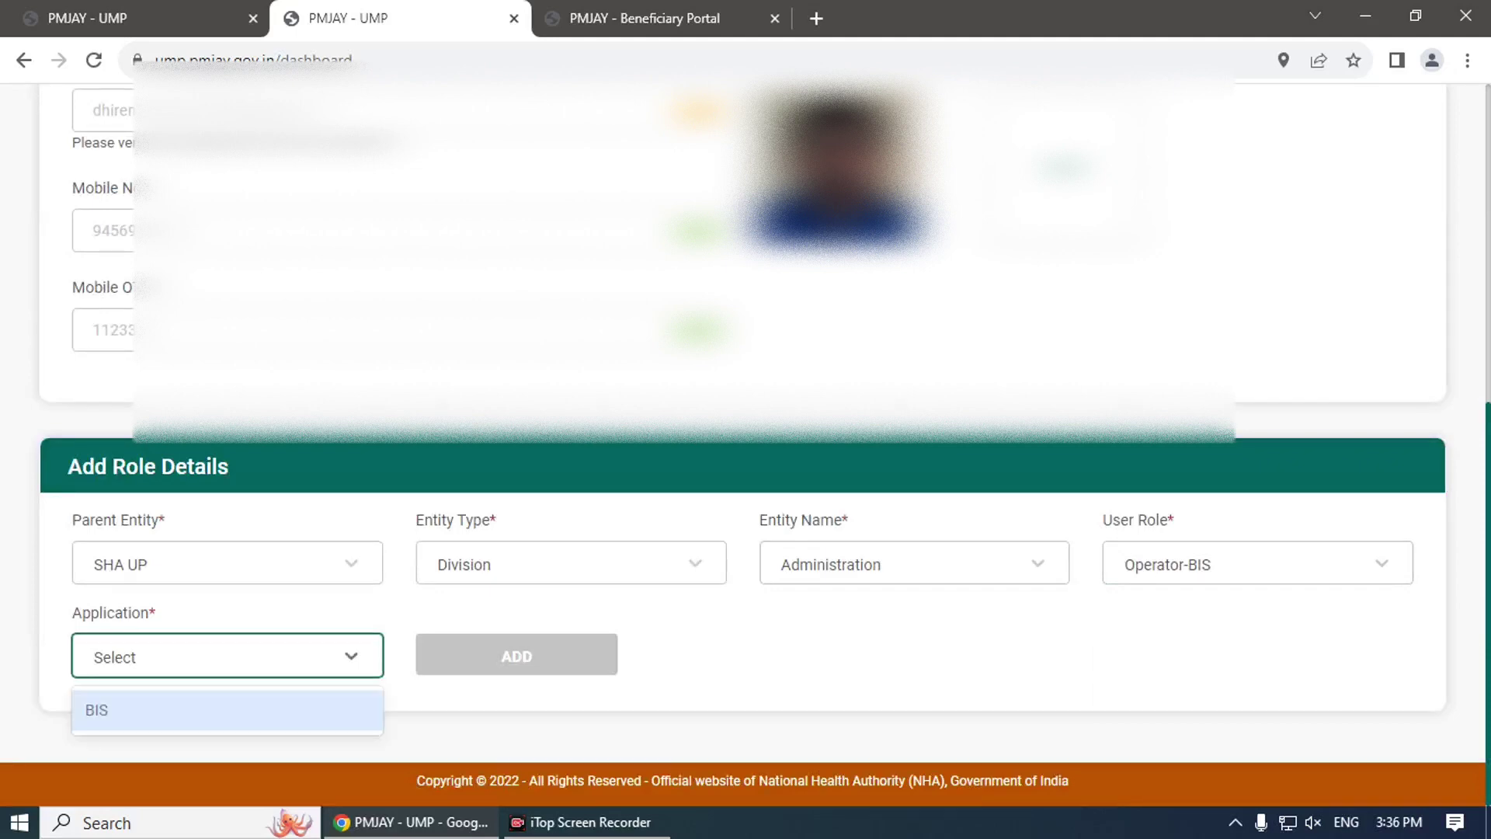
left_click(227, 709)
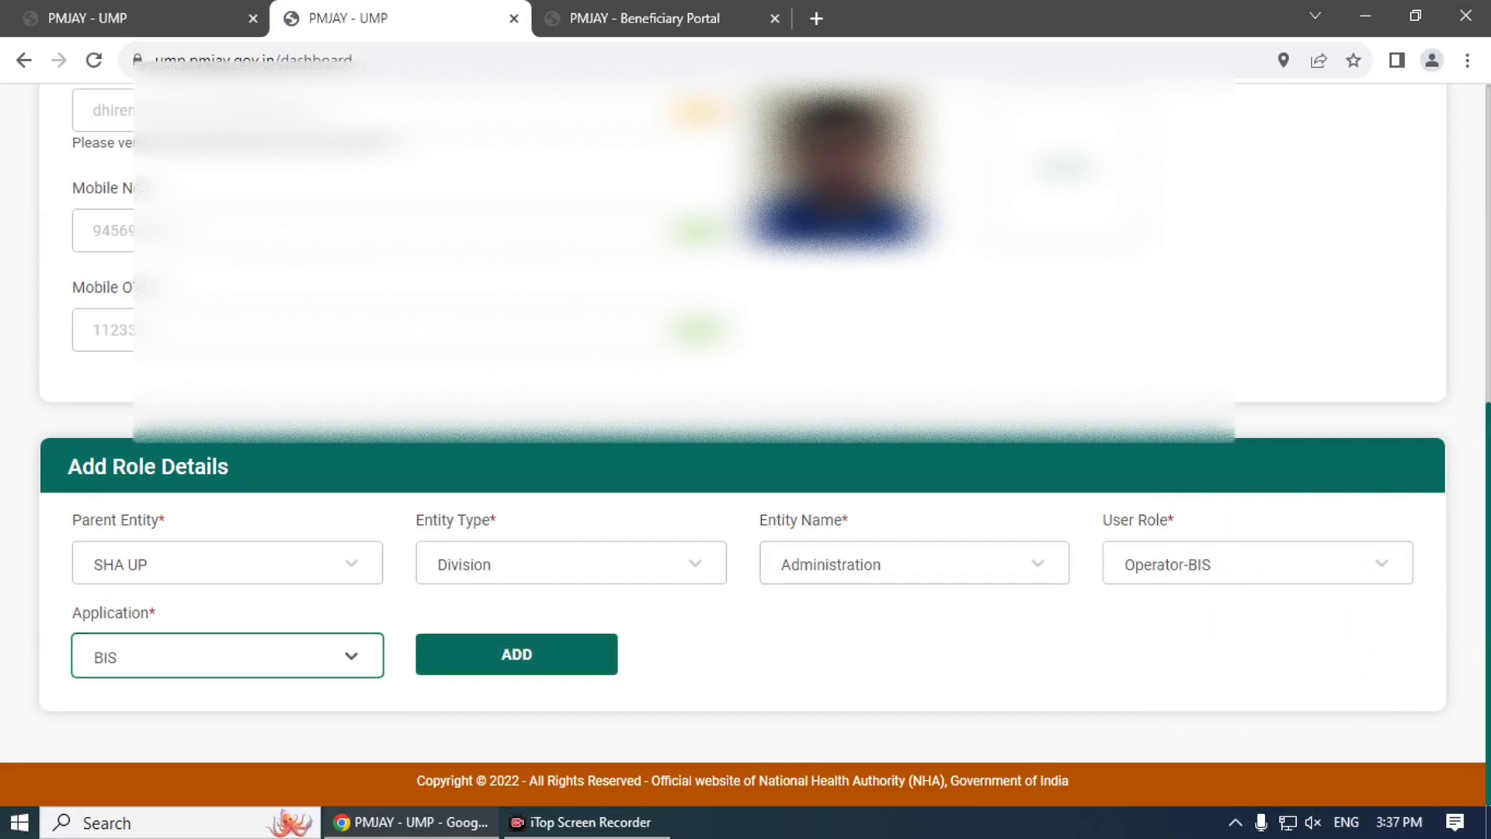
scroll(745, 442, "up", 7)
scroll(746, 443, "down", 6)
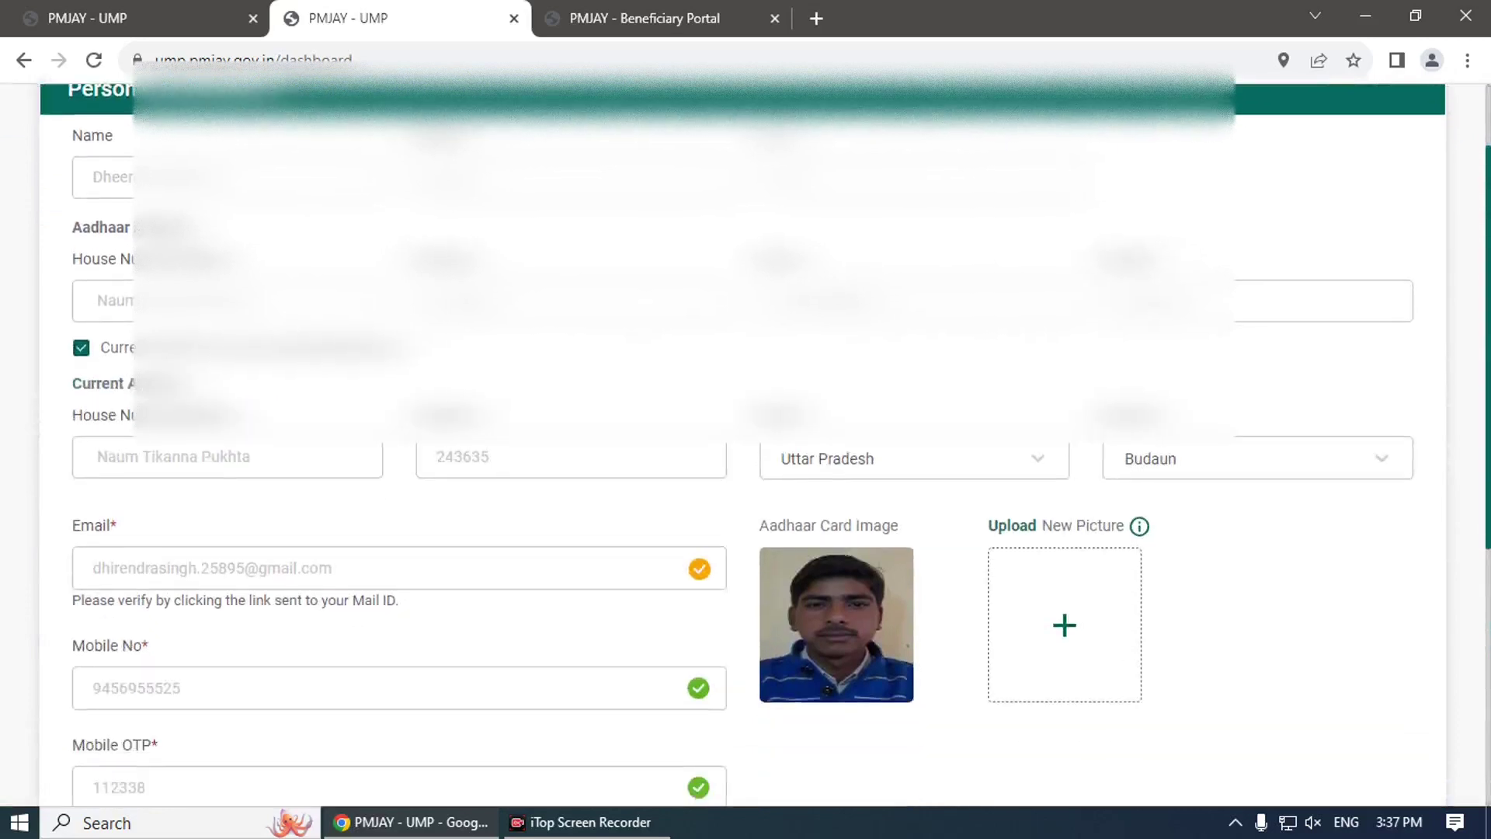
Step: Fill in the username, password and password confirmation under User Credentials, and submit the account registration
scroll(745, 442, "down", 1)
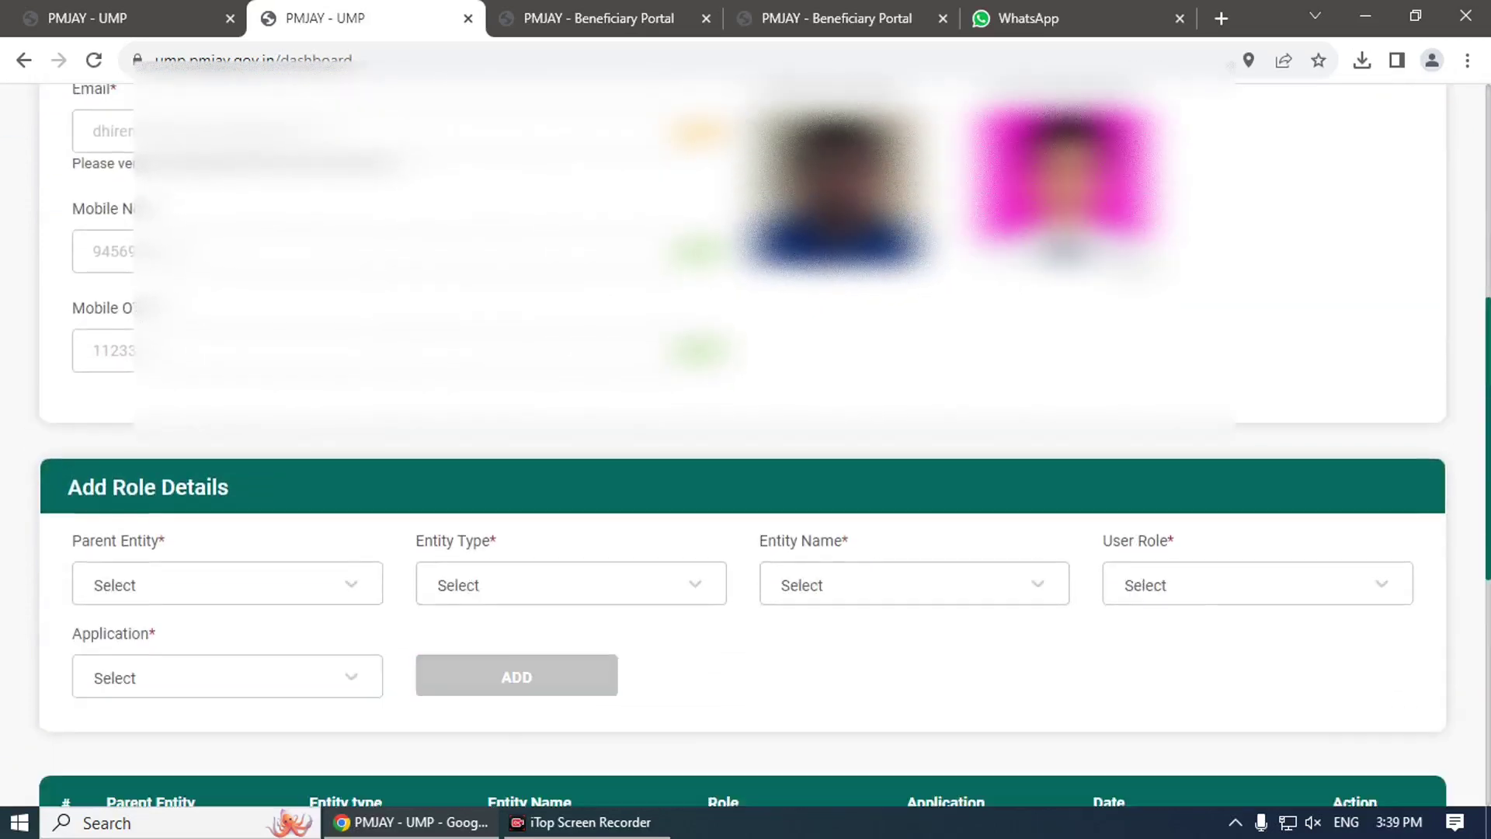
scroll(745, 443, "down", 4)
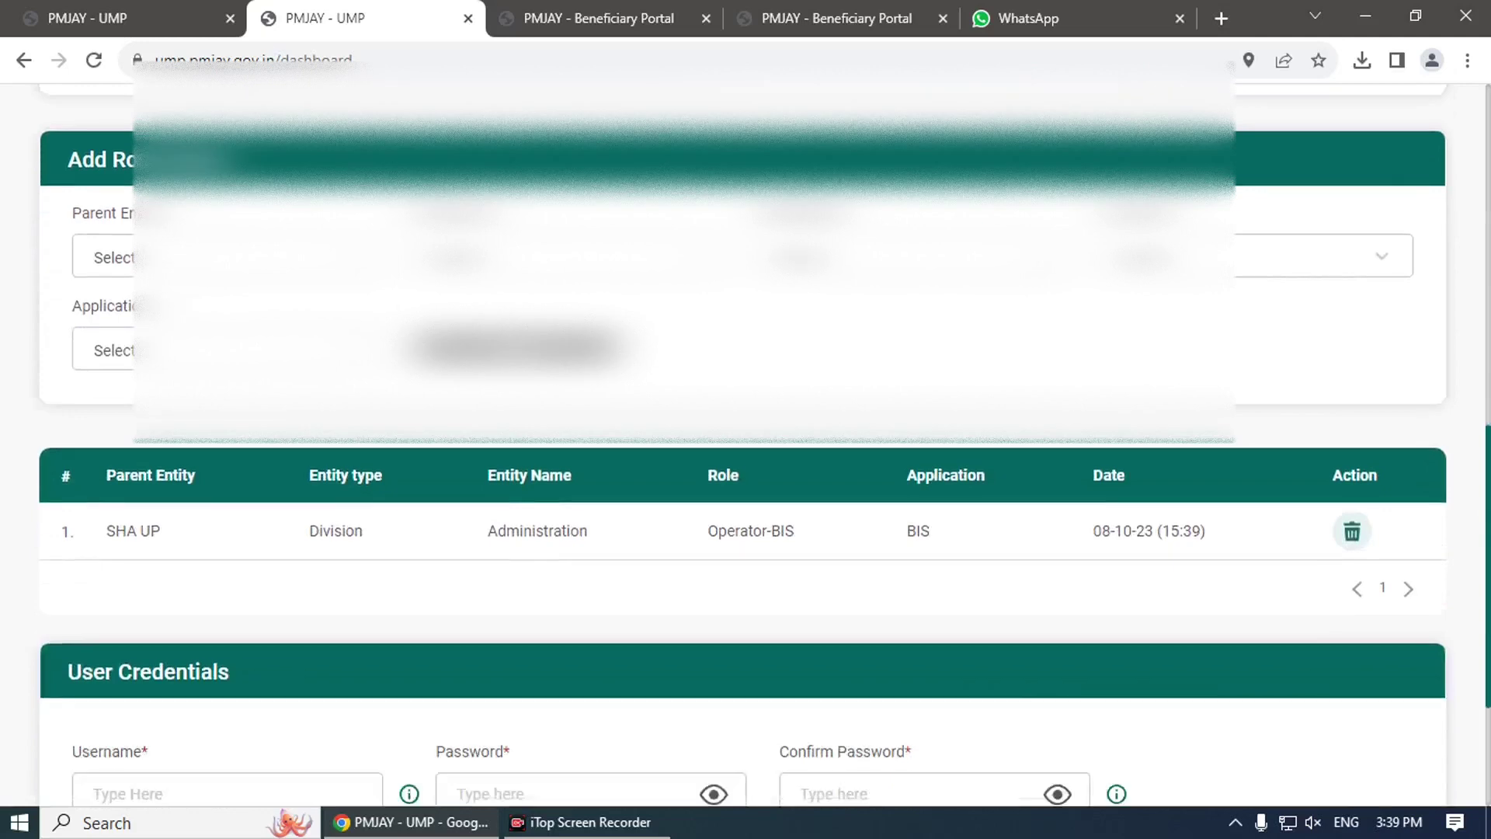
scroll(745, 442, "down", 3)
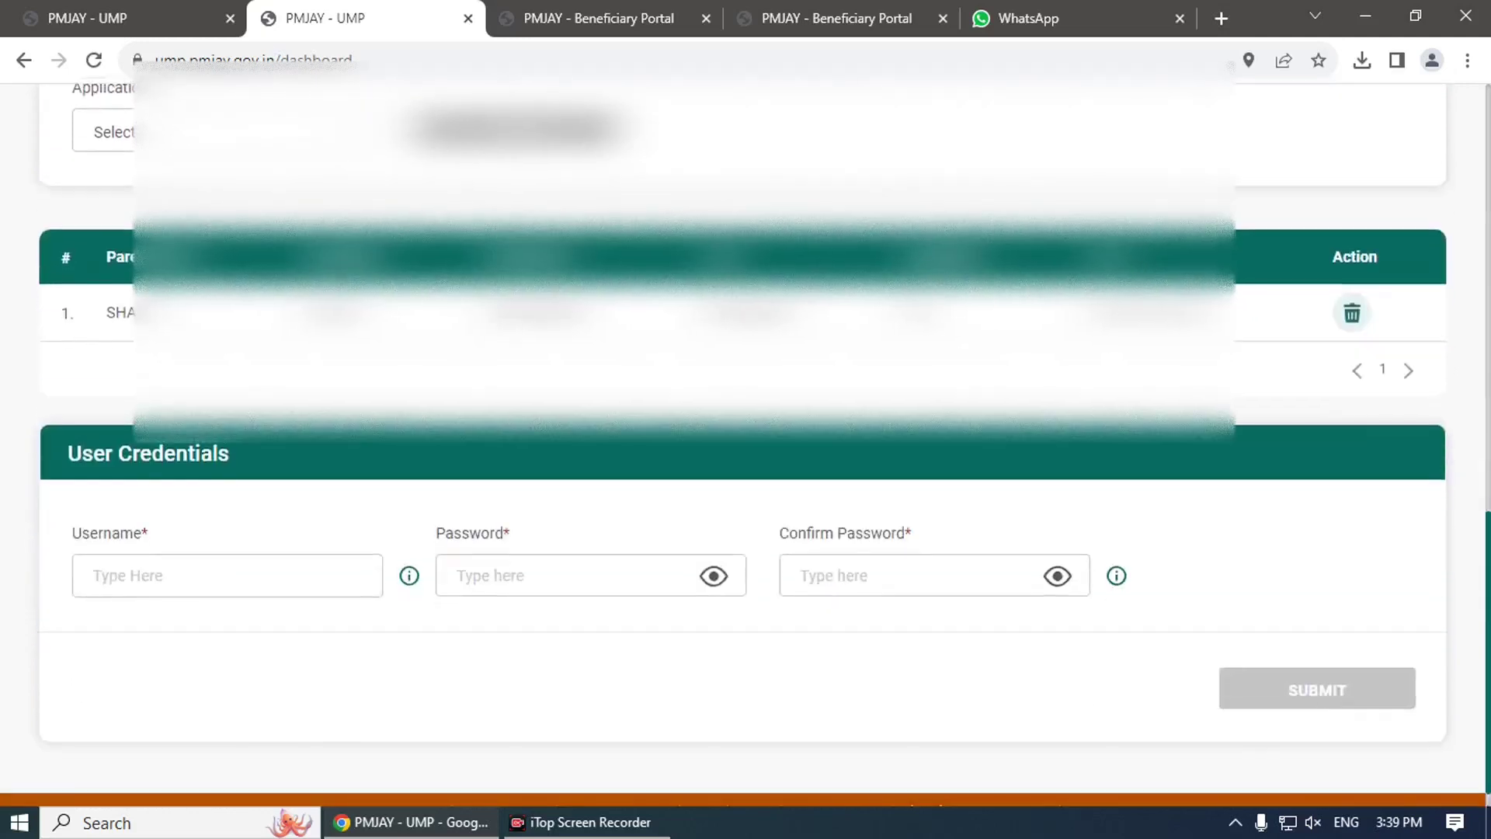
left_click(548, 576)
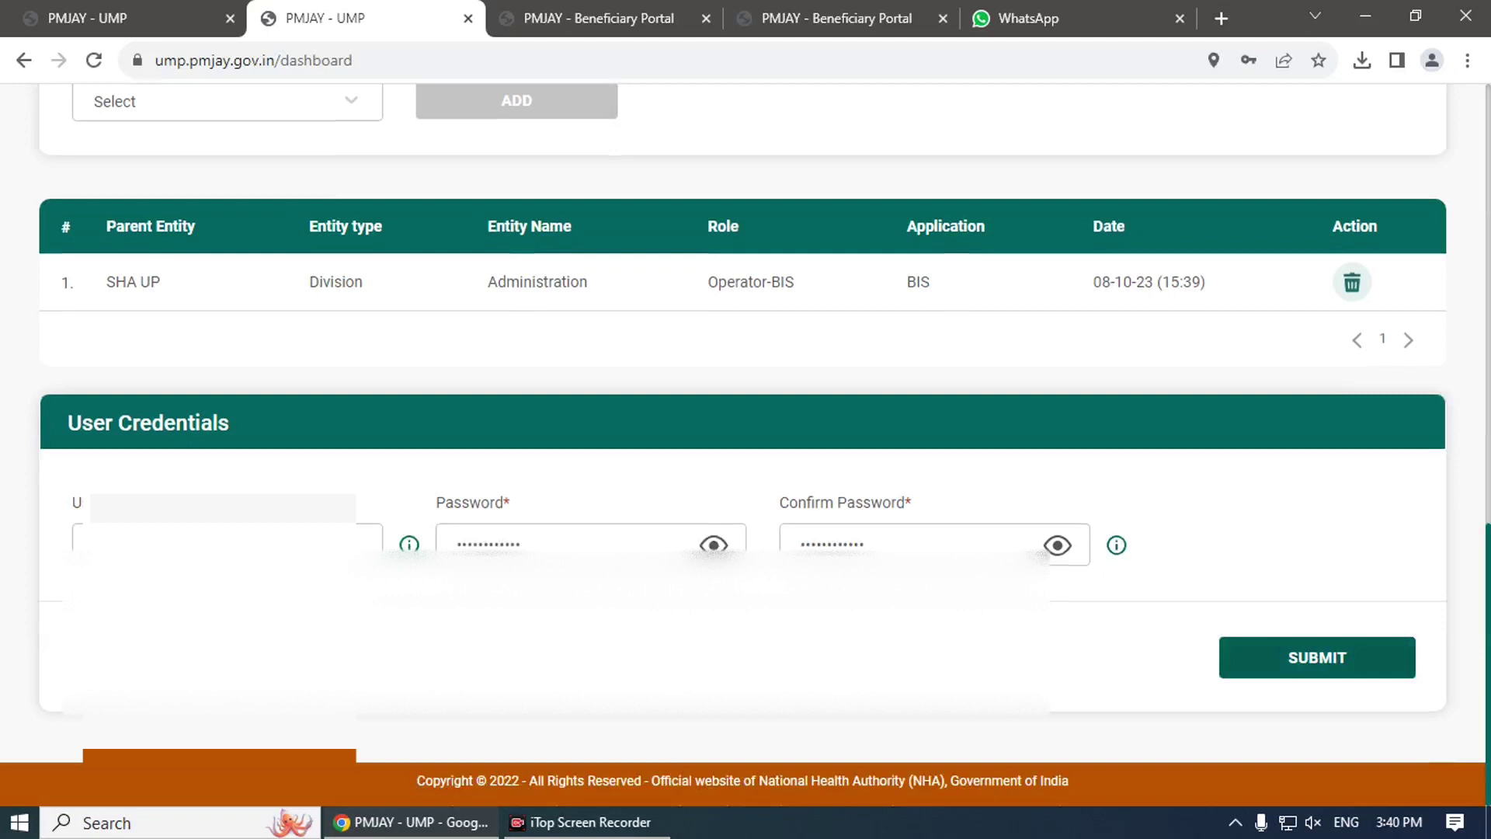
key("Return")
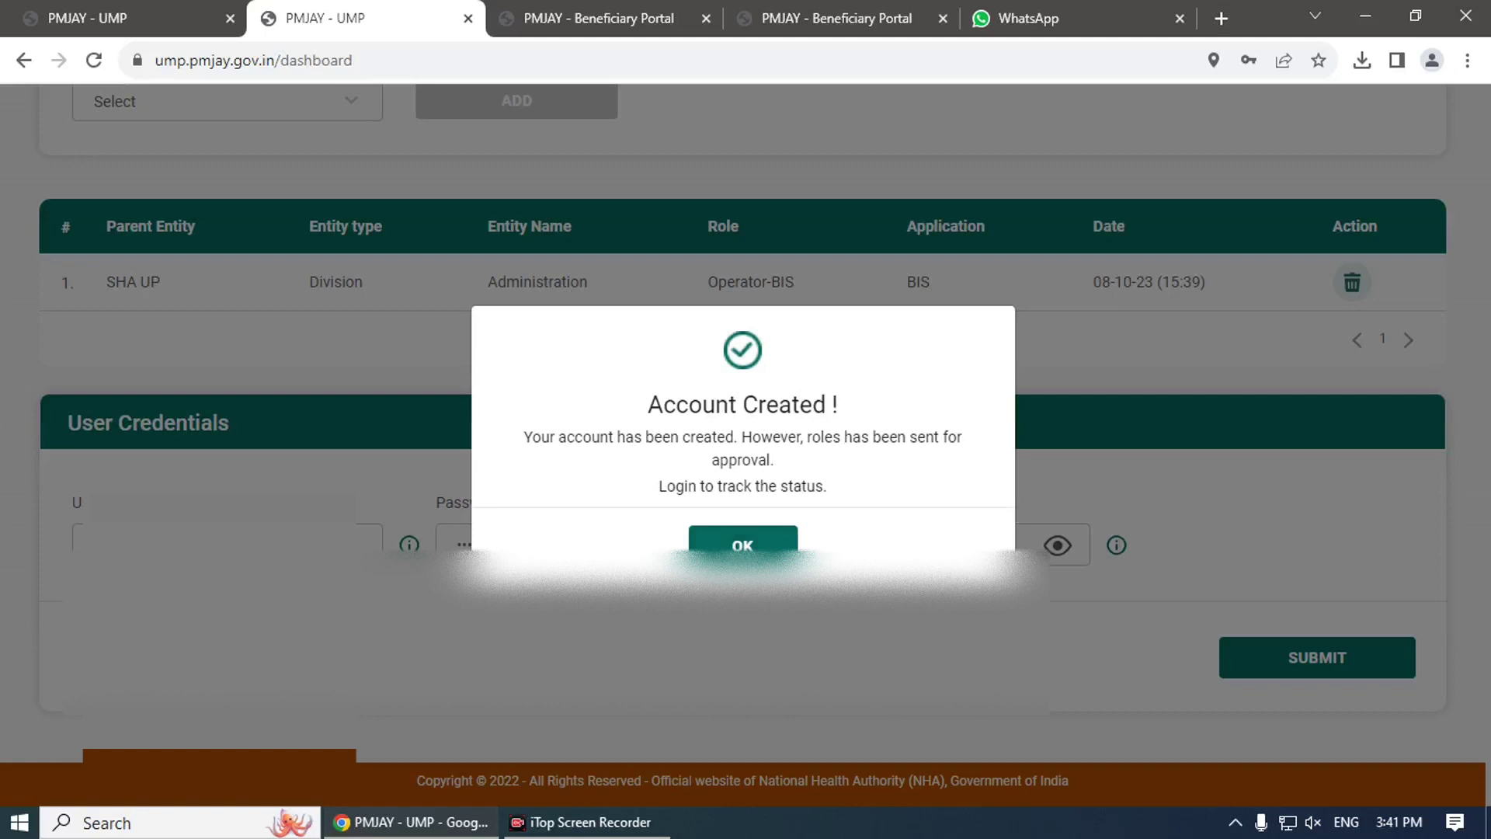
left_click(743, 544)
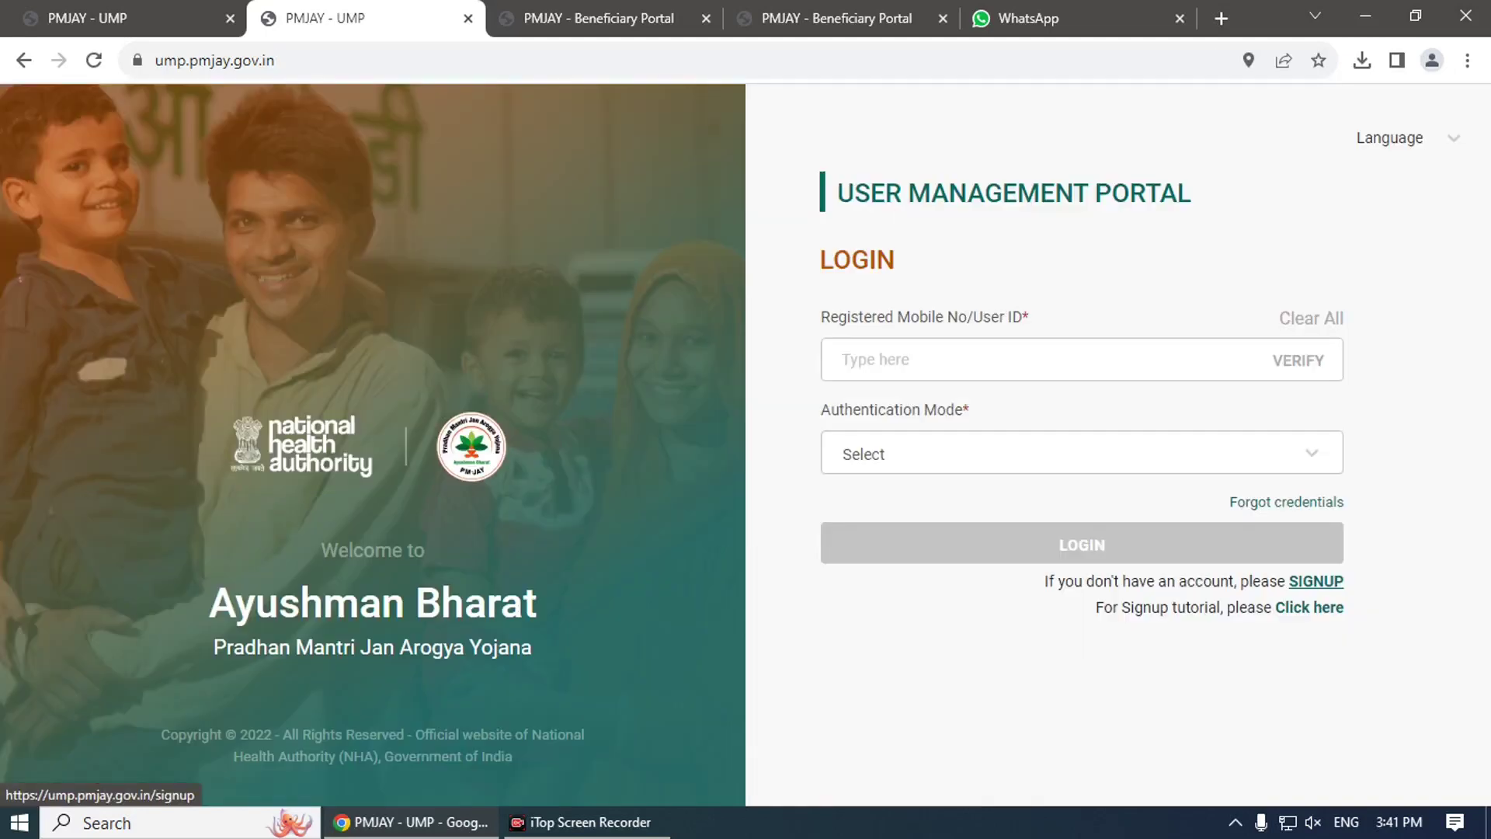